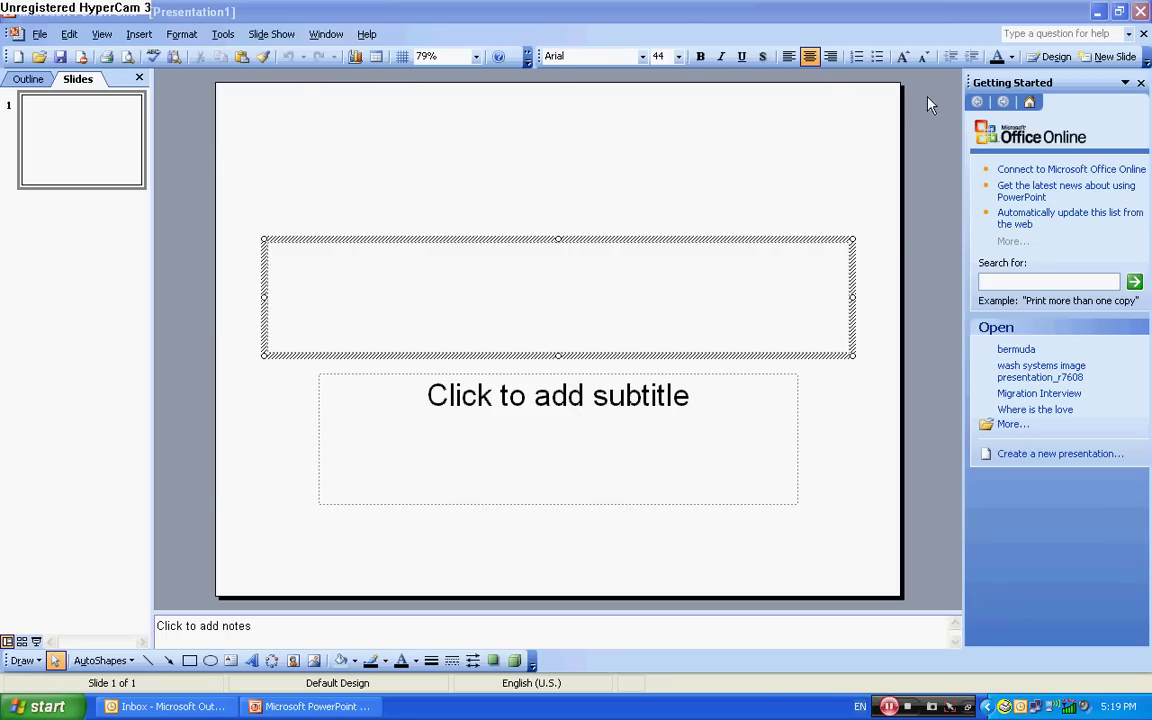
Insert a new slide, delete the original title slide, and apply the Blank content layout to the remaining slide.
click(113, 44)
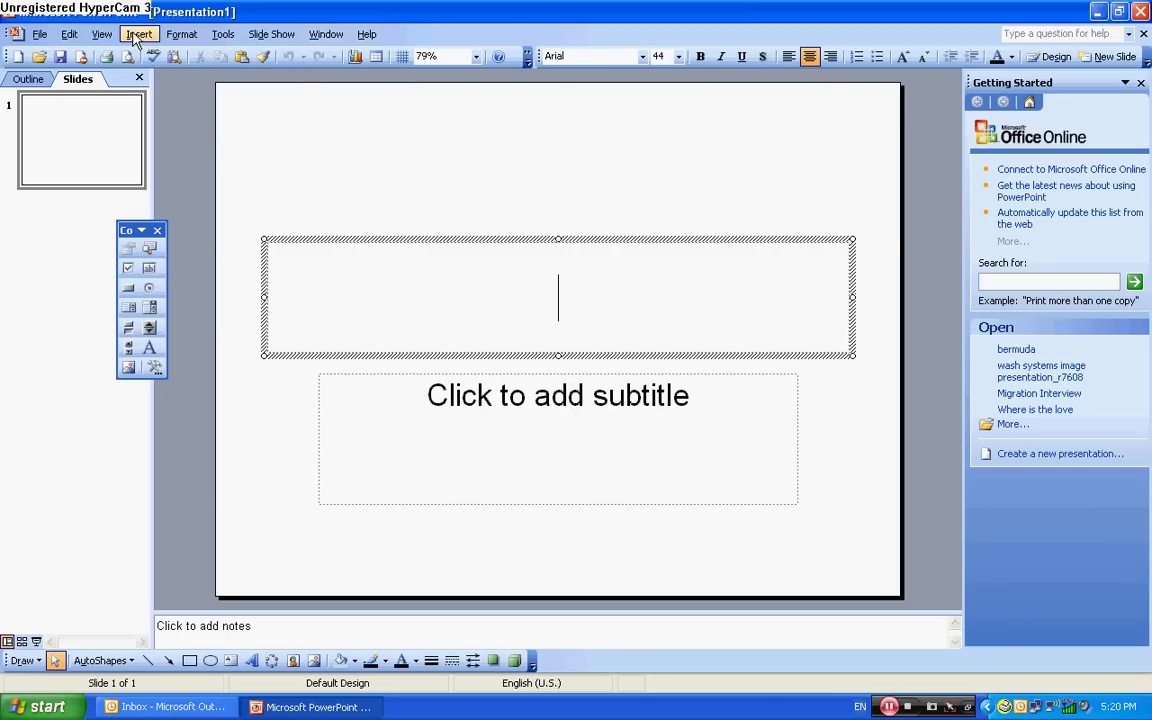
click(40, 35)
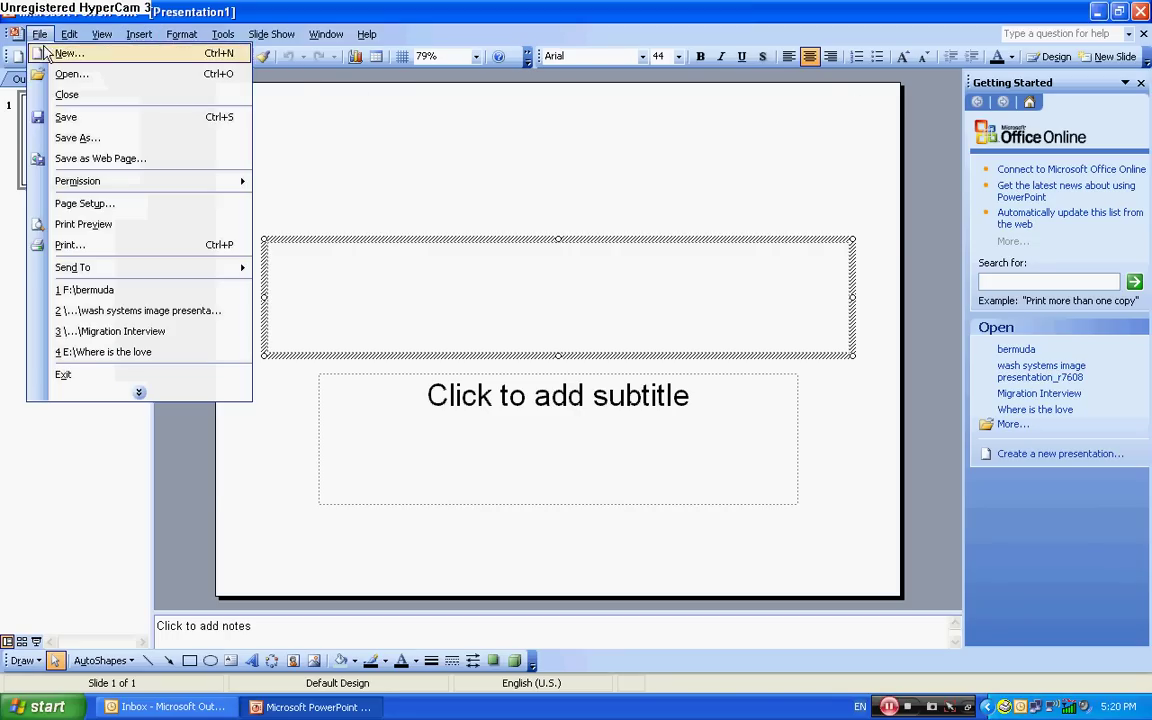
click(60, 54)
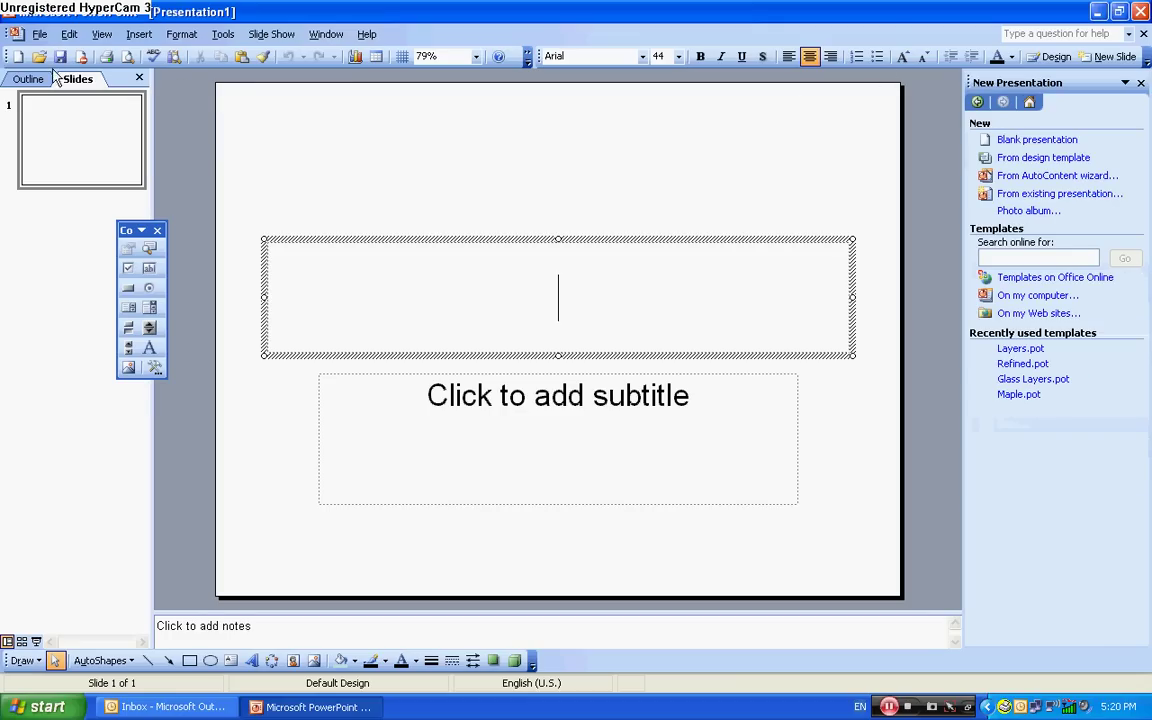
click(137, 34)
click(140, 51)
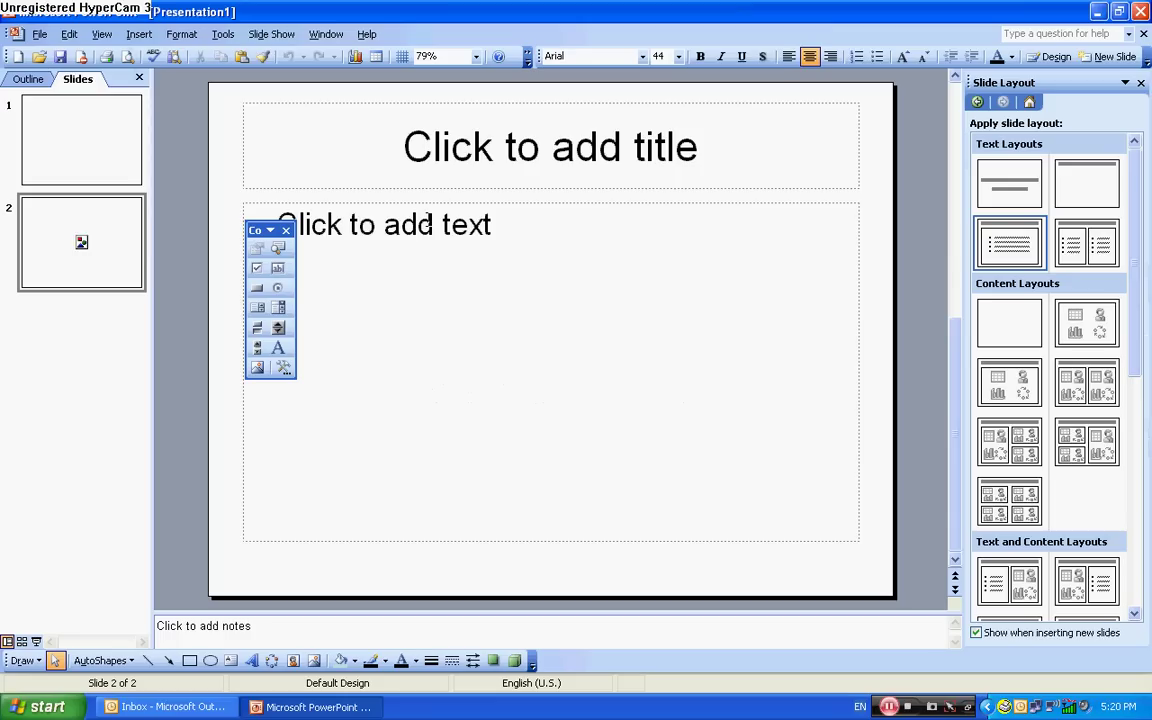
click(96, 126)
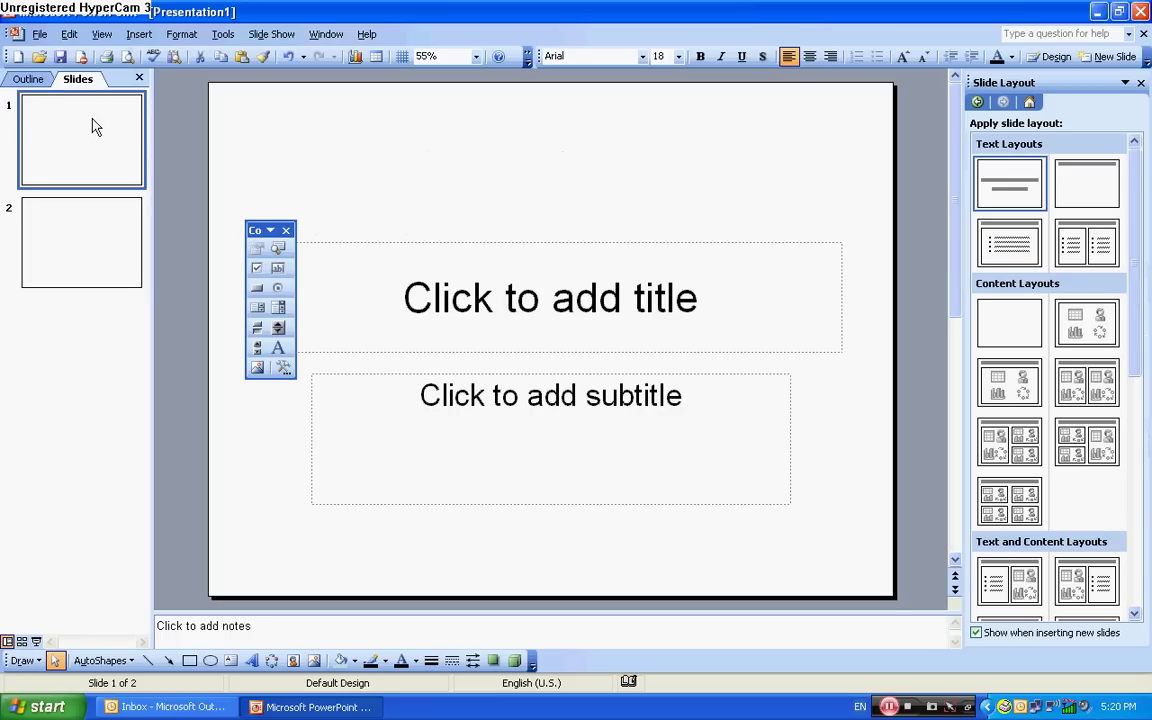
key(Delete)
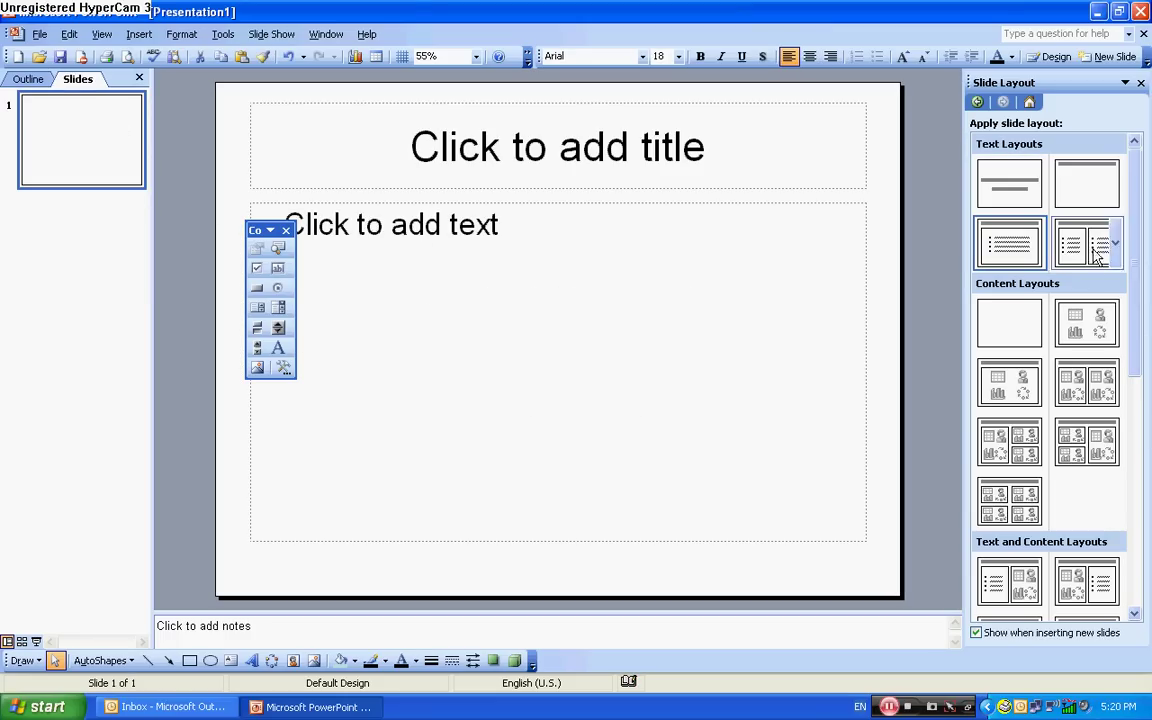
click(1005, 332)
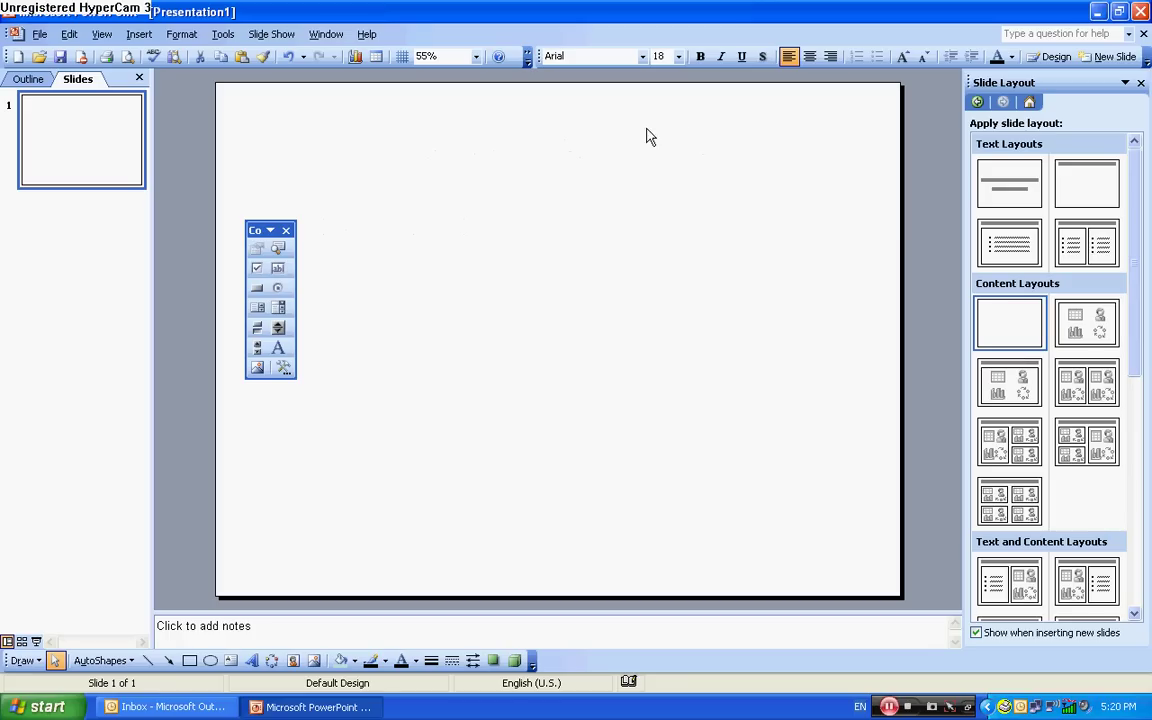
Switch to Internet Explorer and open the YouTube home page.
click(40, 707)
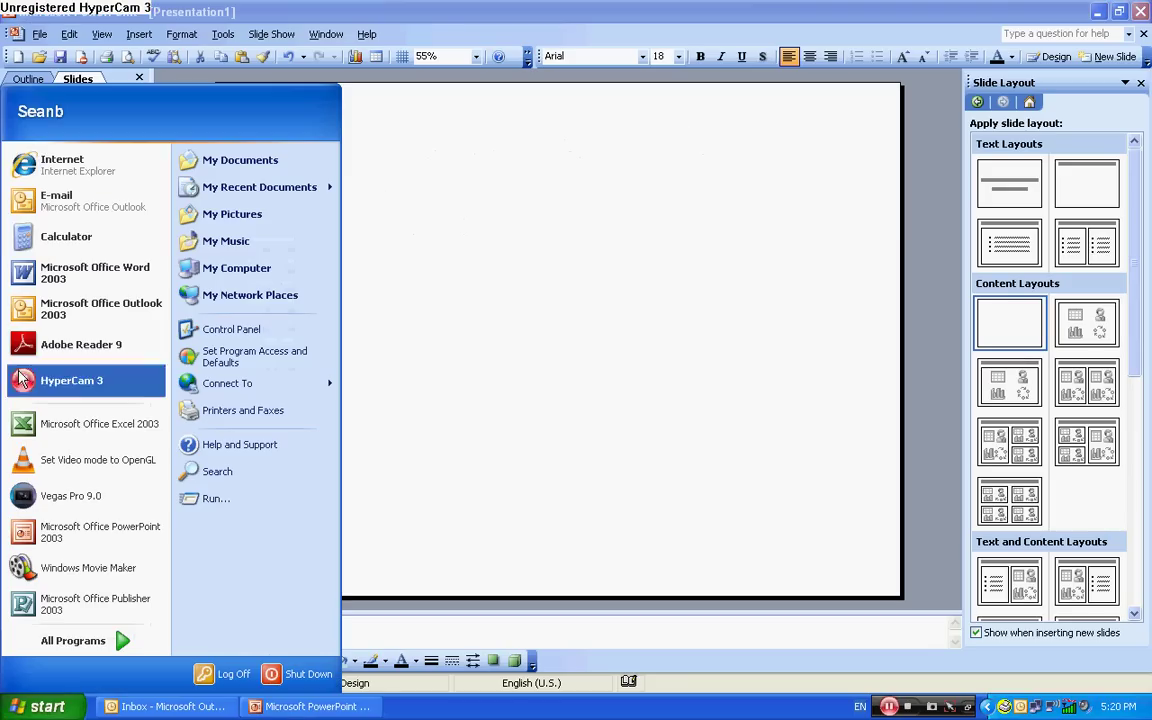
click(76, 166)
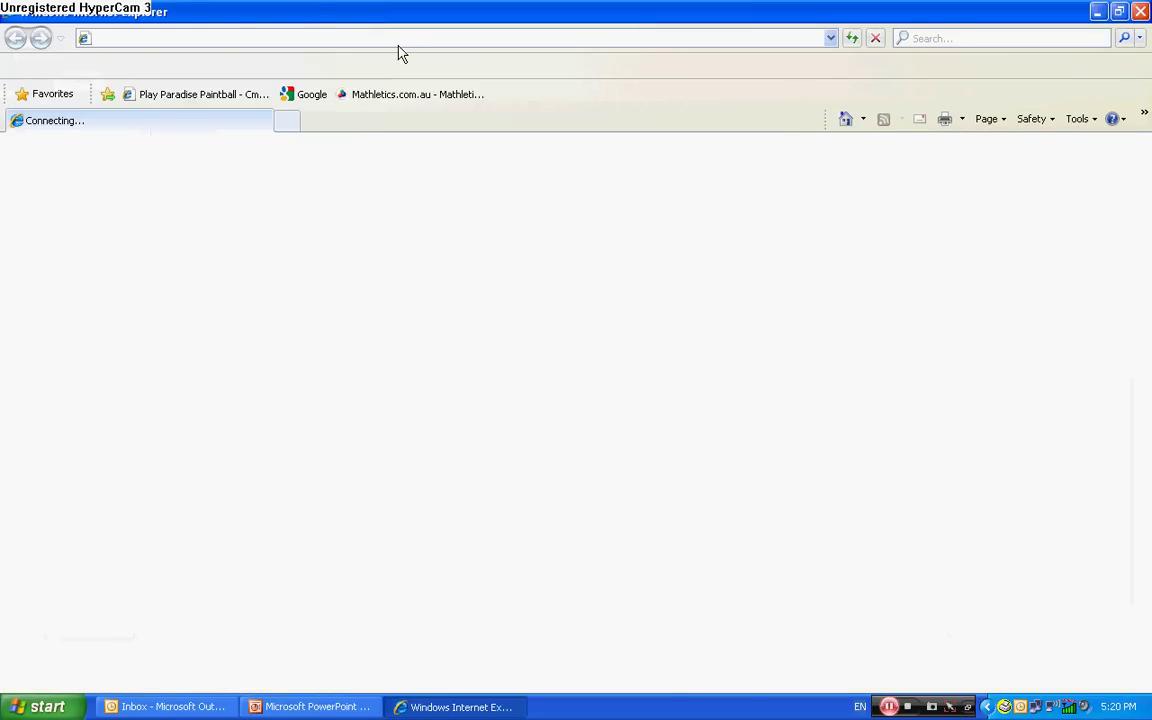
text(youu)
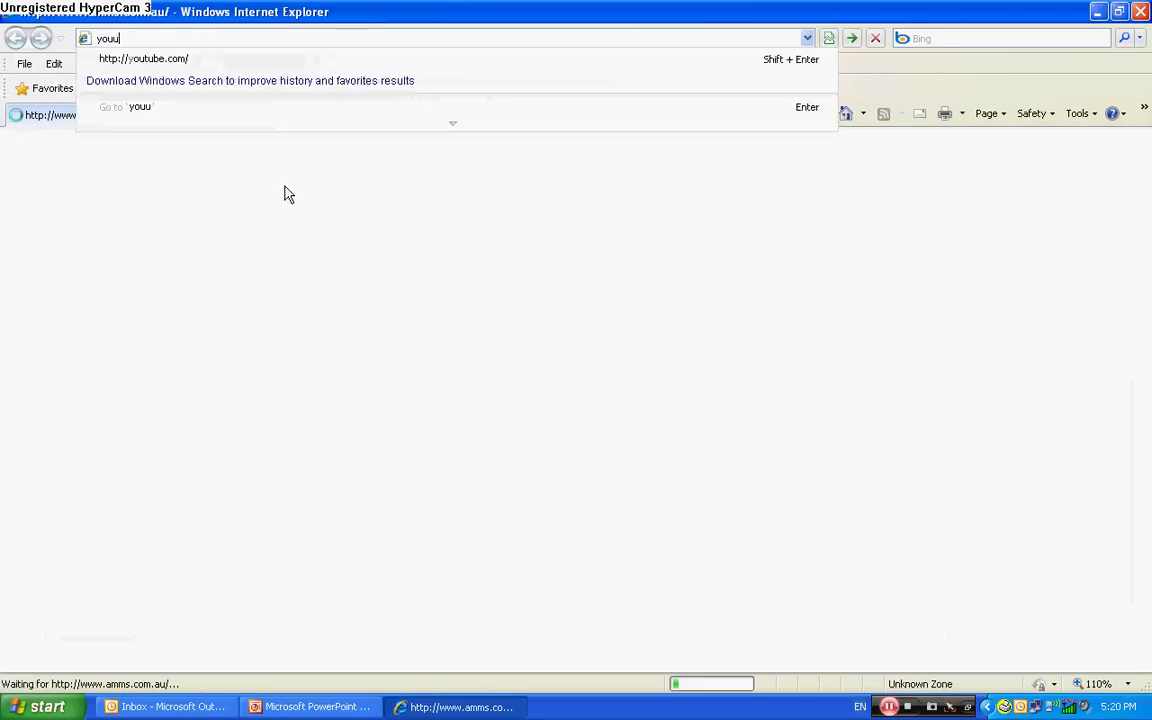
key(BackSpace)
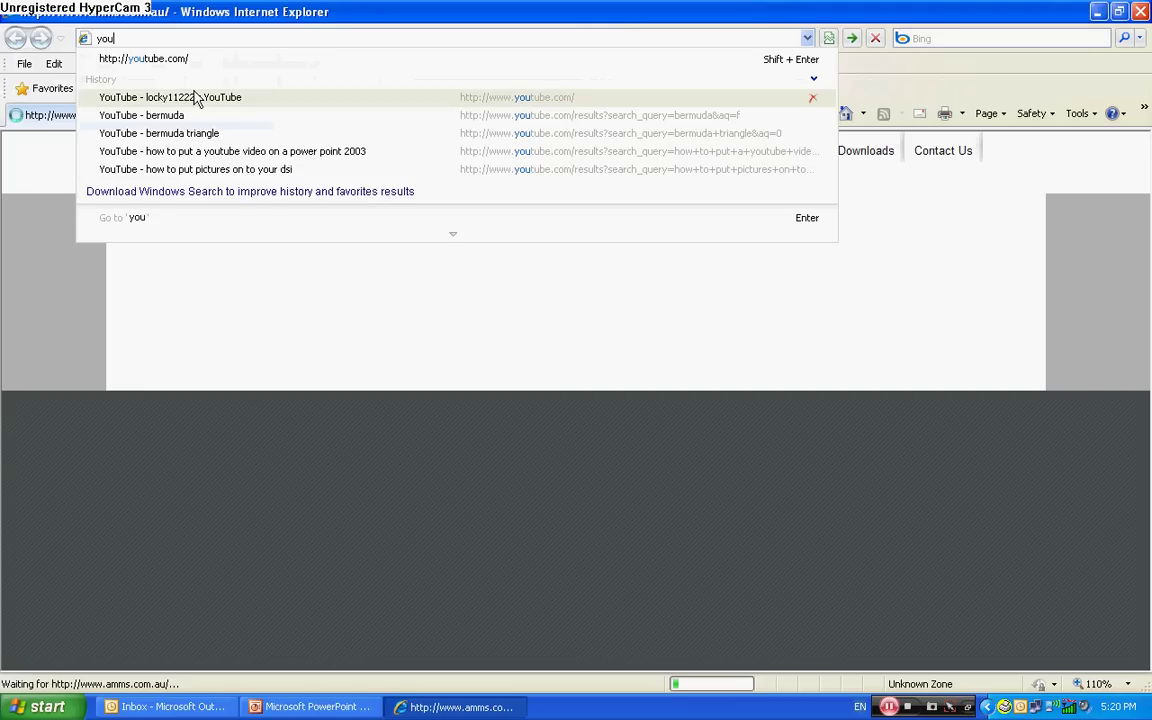
click(202, 98)
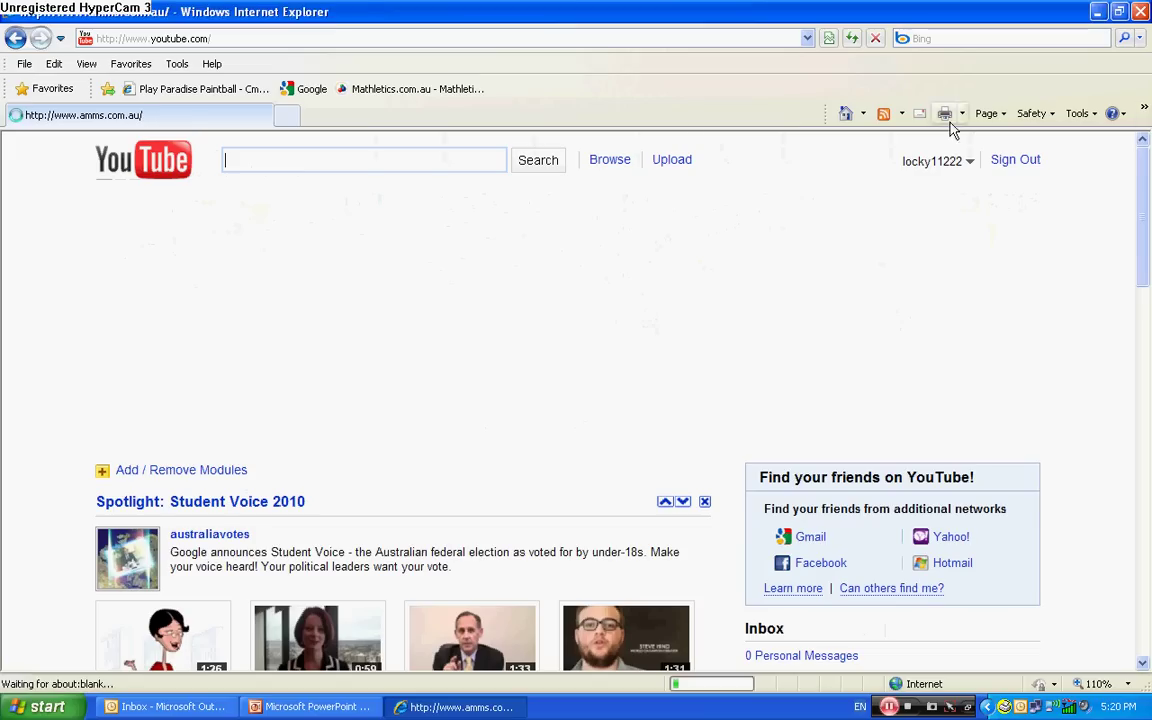
Search YouTube for the signed-in channel's username.
click(360, 160)
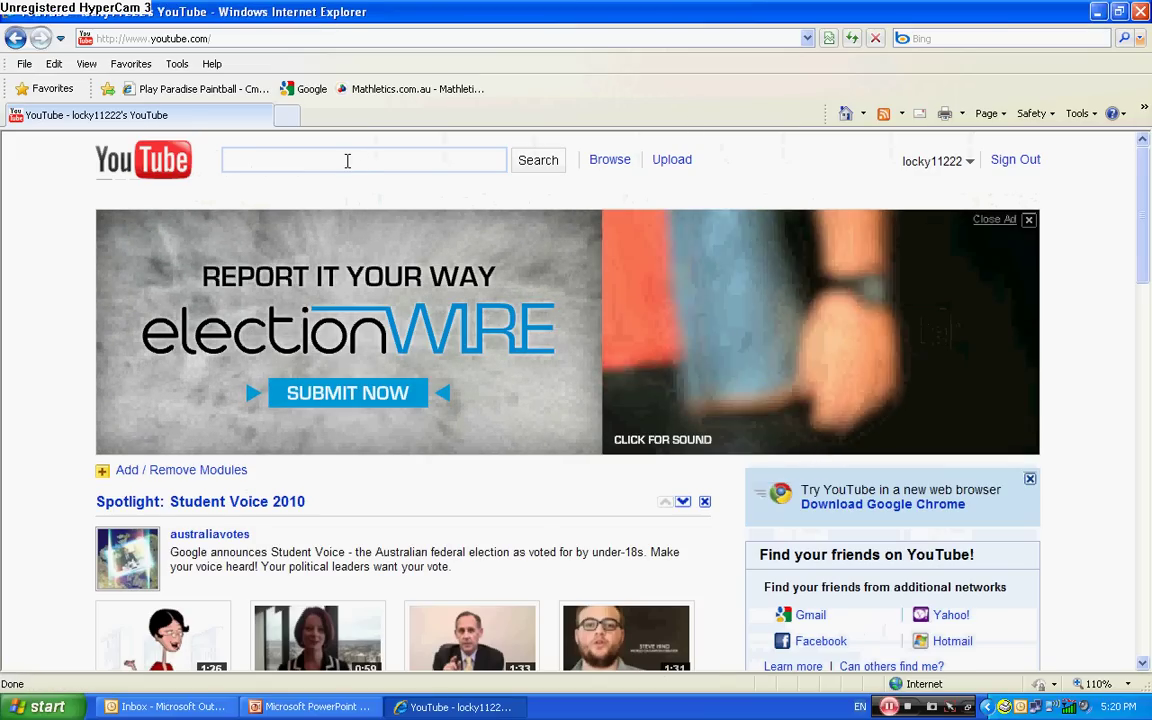
text(lock)
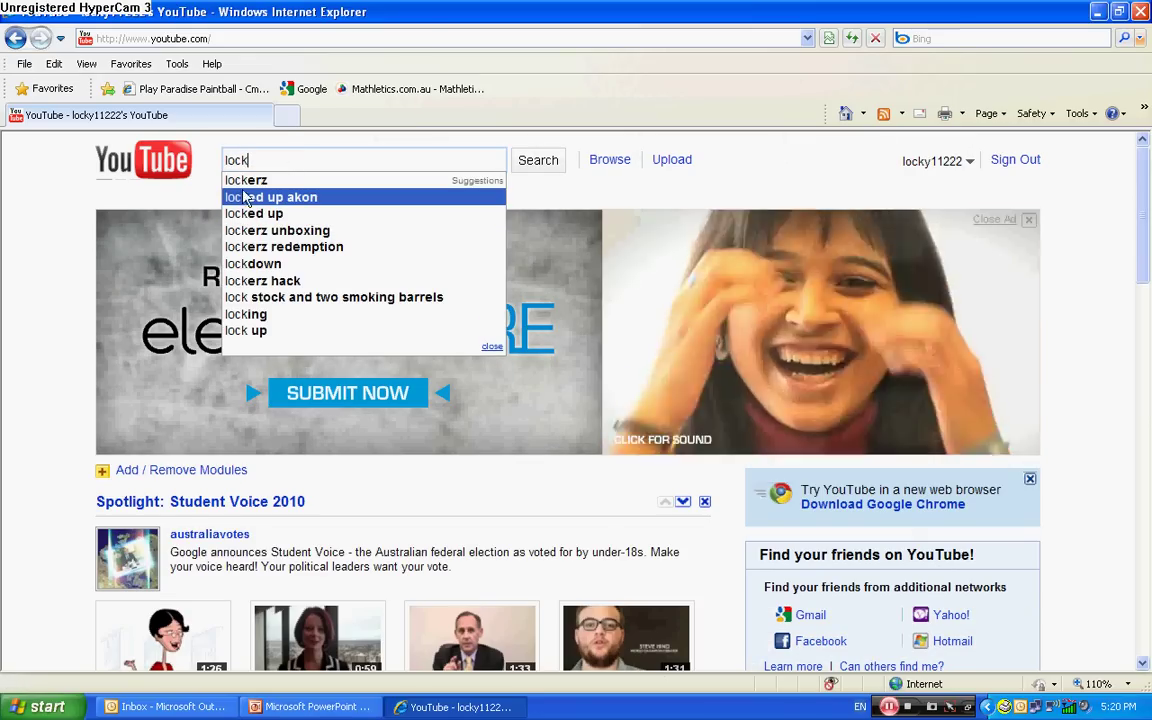
text(y11222@)
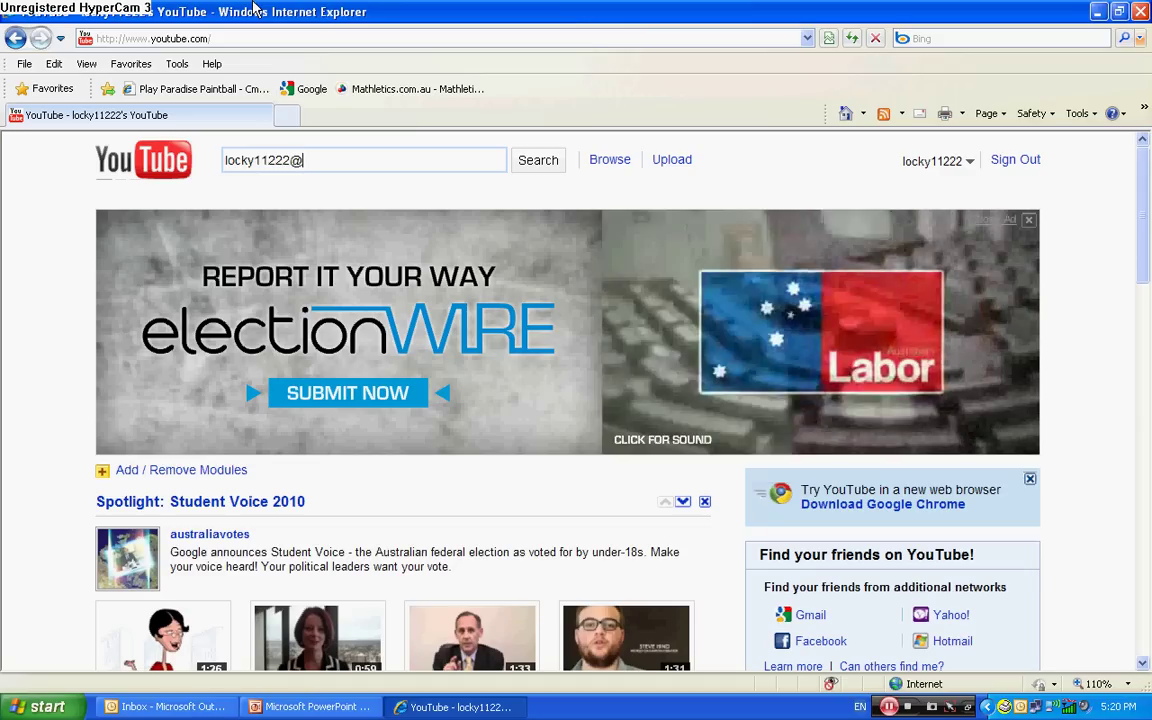
key(BackSpace)
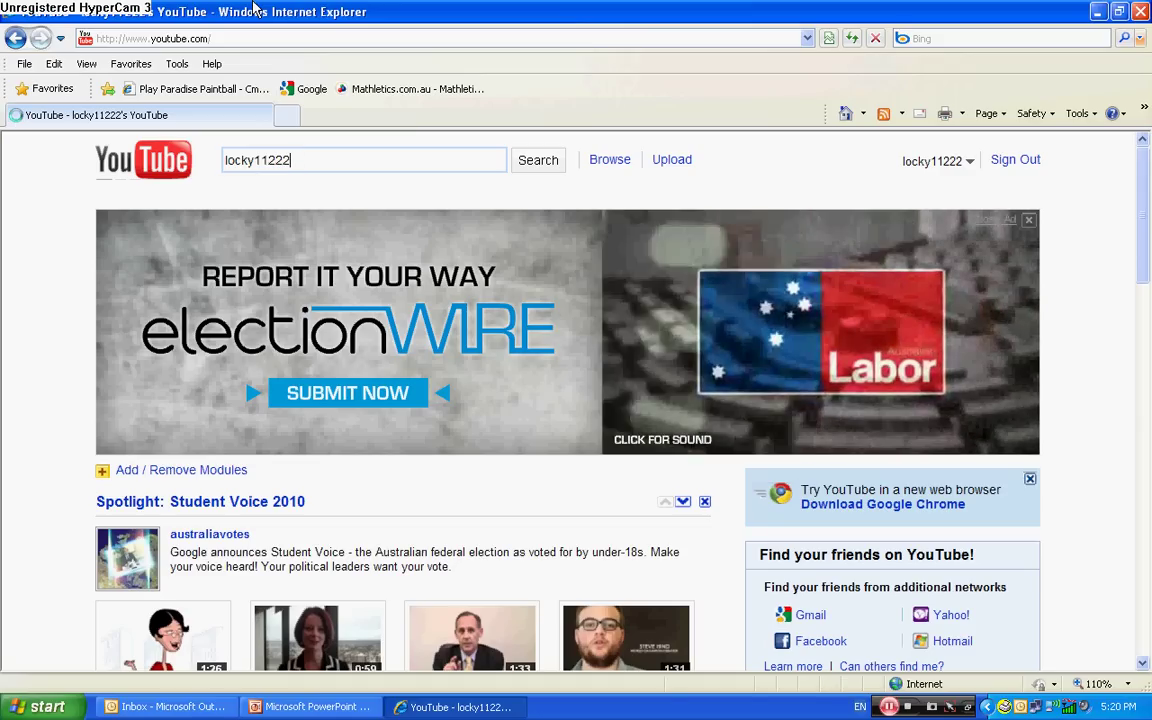
key(Return)
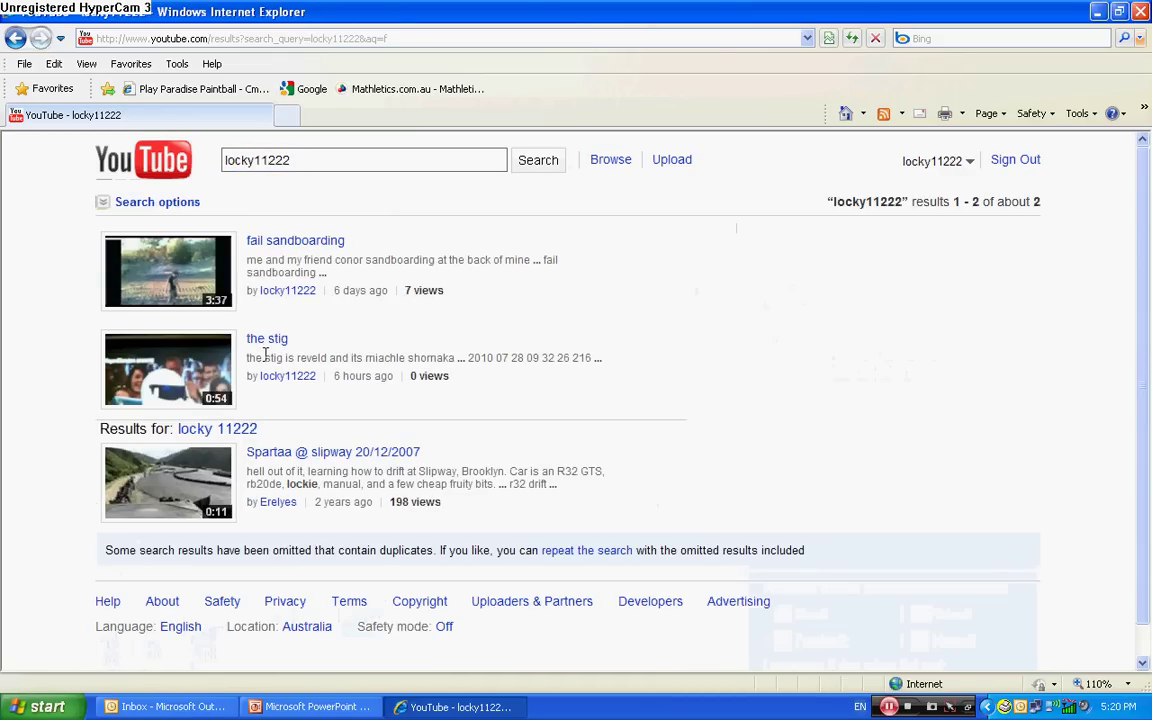
Open the "fail sandboarding" video from the search results and pause its playback.
click(280, 244)
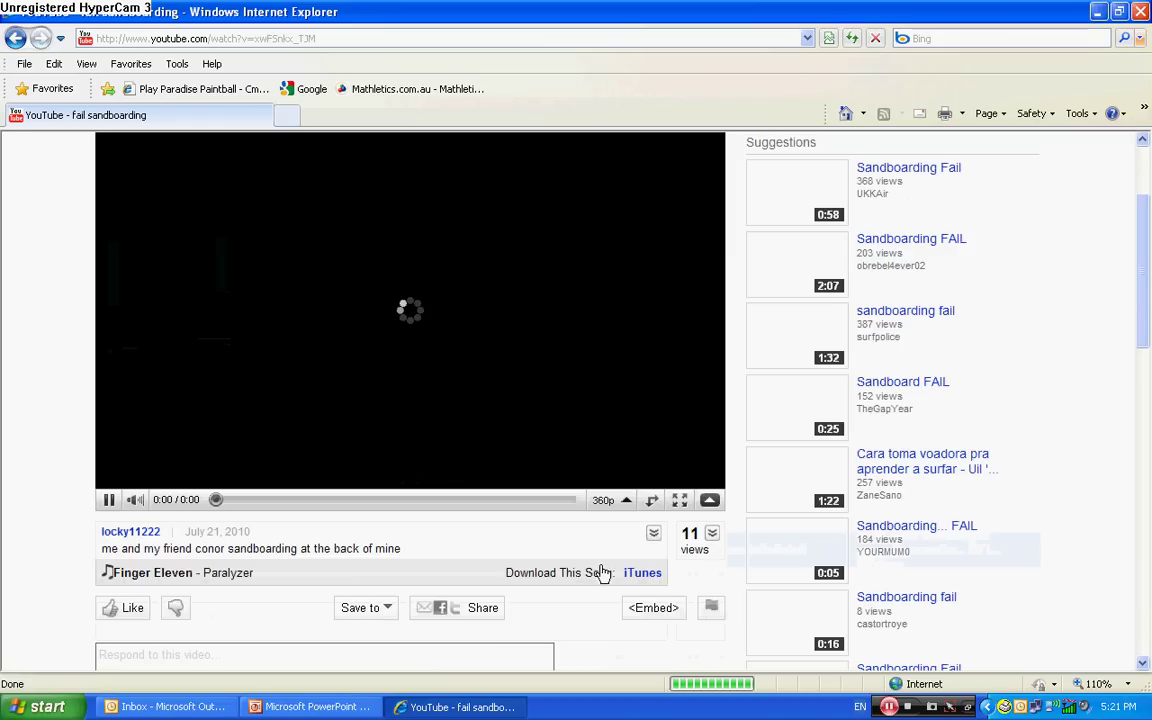
scroll(73, 407, down, 1)
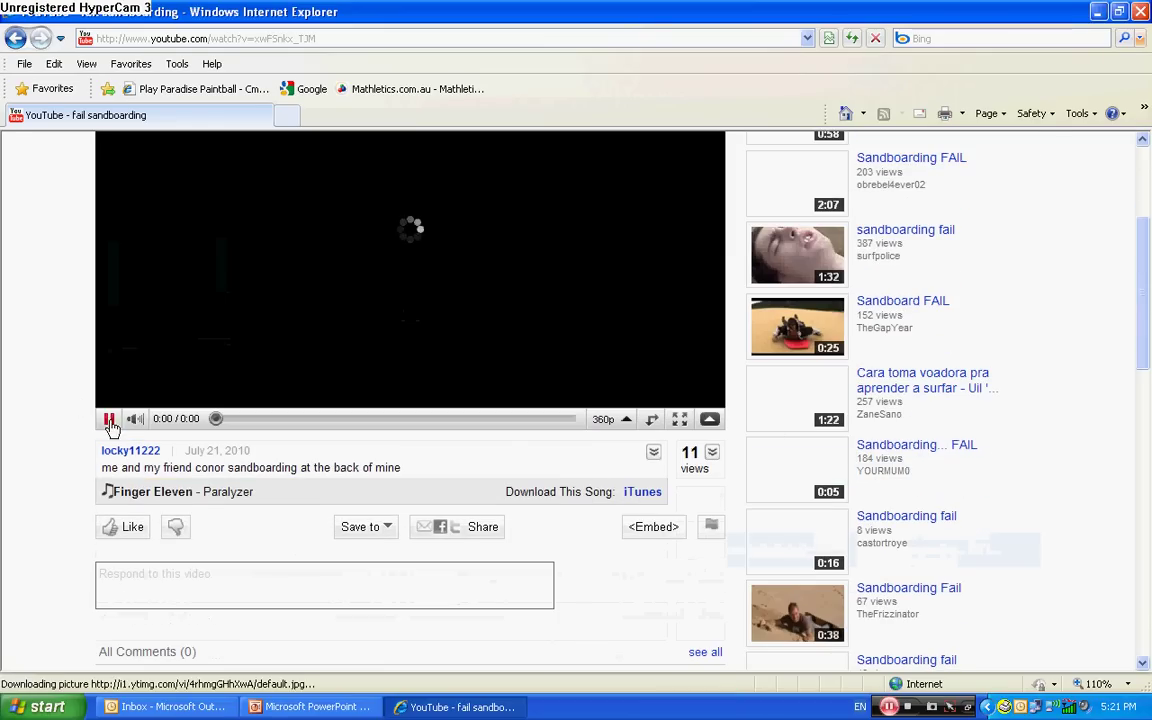
click(108, 418)
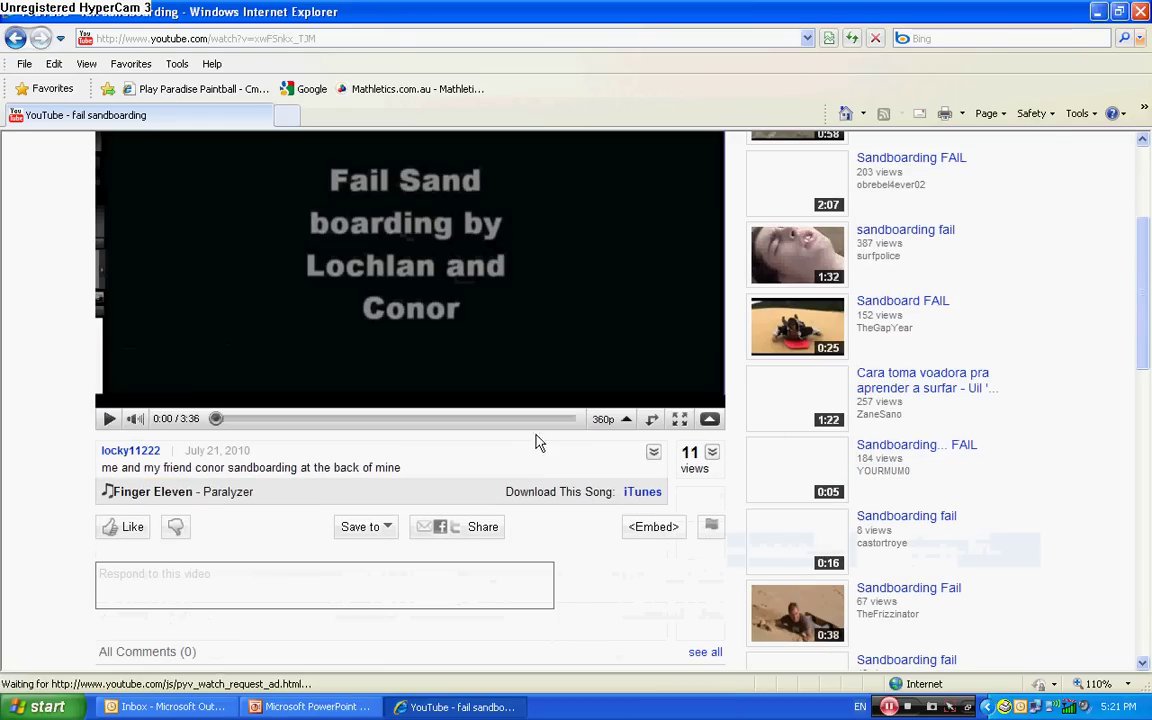
Copy the video's web address, switch to PowerPoint, and paste it as text near the blank slide's lower edge.
click(390, 40)
key(ctrl+c)
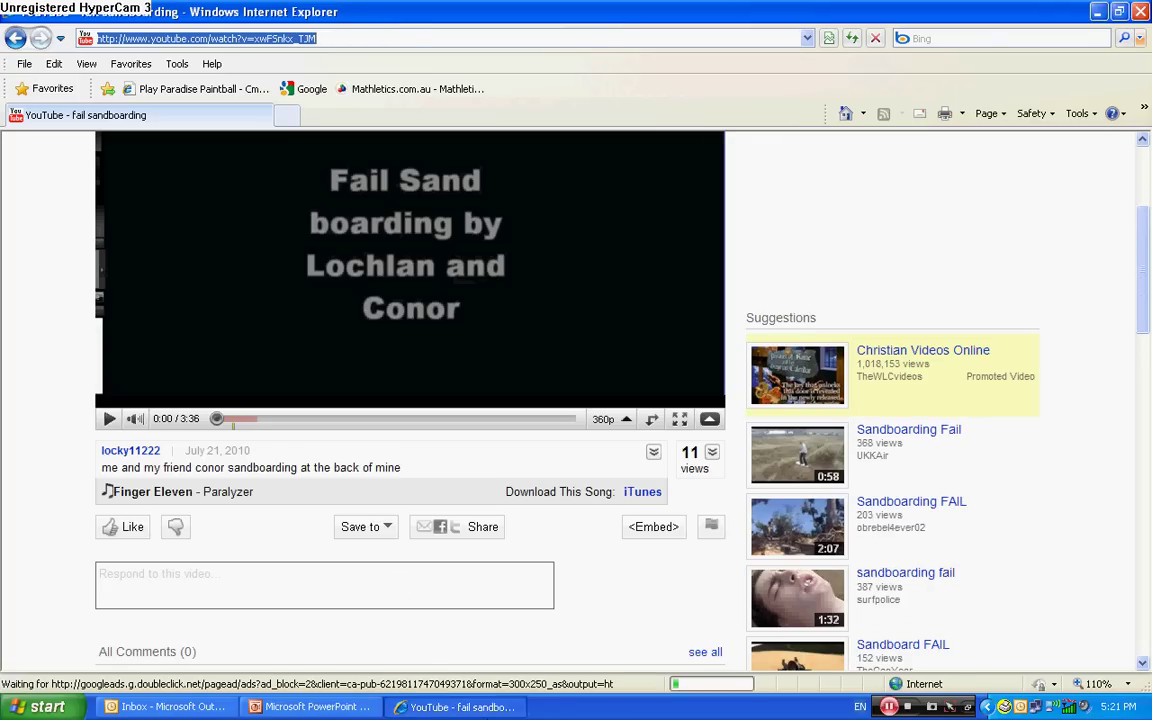
click(310, 706)
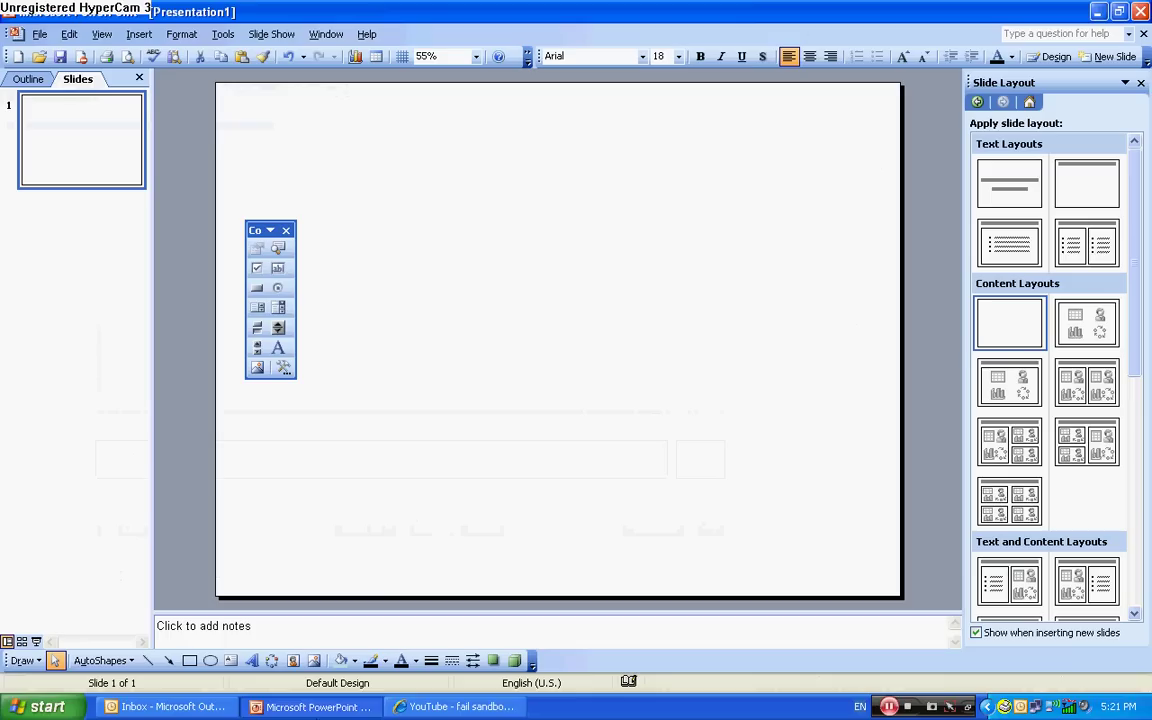
right_click(424, 538)
click(459, 404)
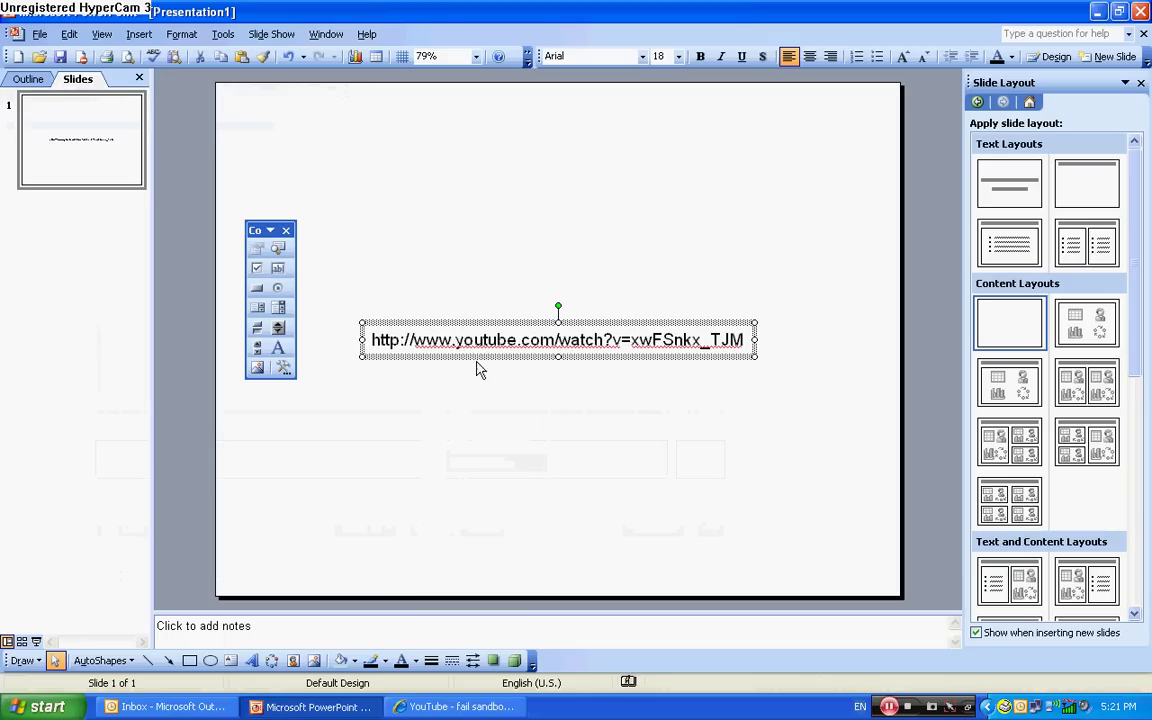
drag(566, 325, 528, 540)
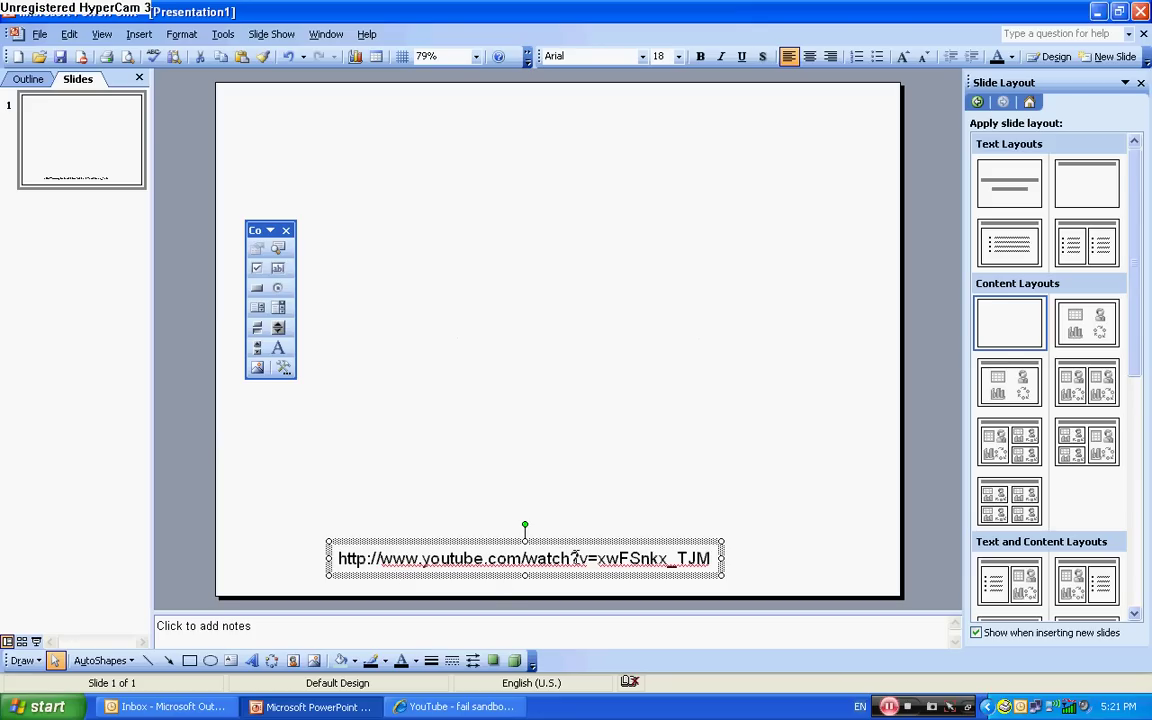
click(575, 557)
drag(575, 557, 540, 557)
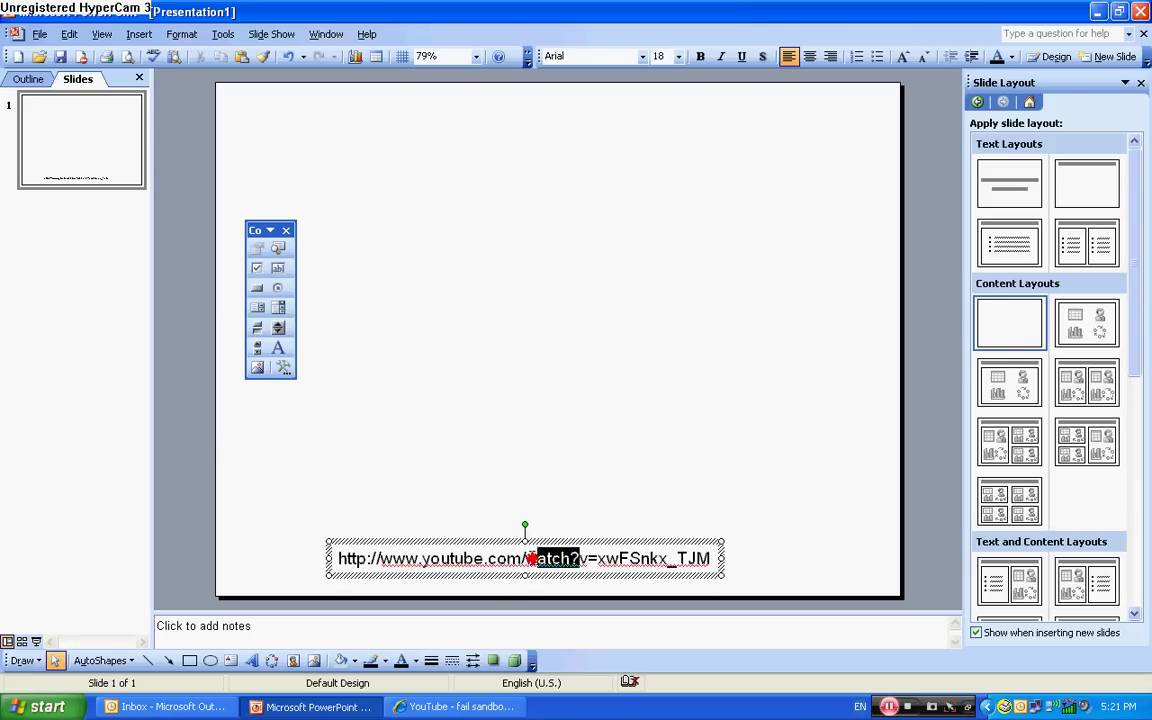
key(Delete)
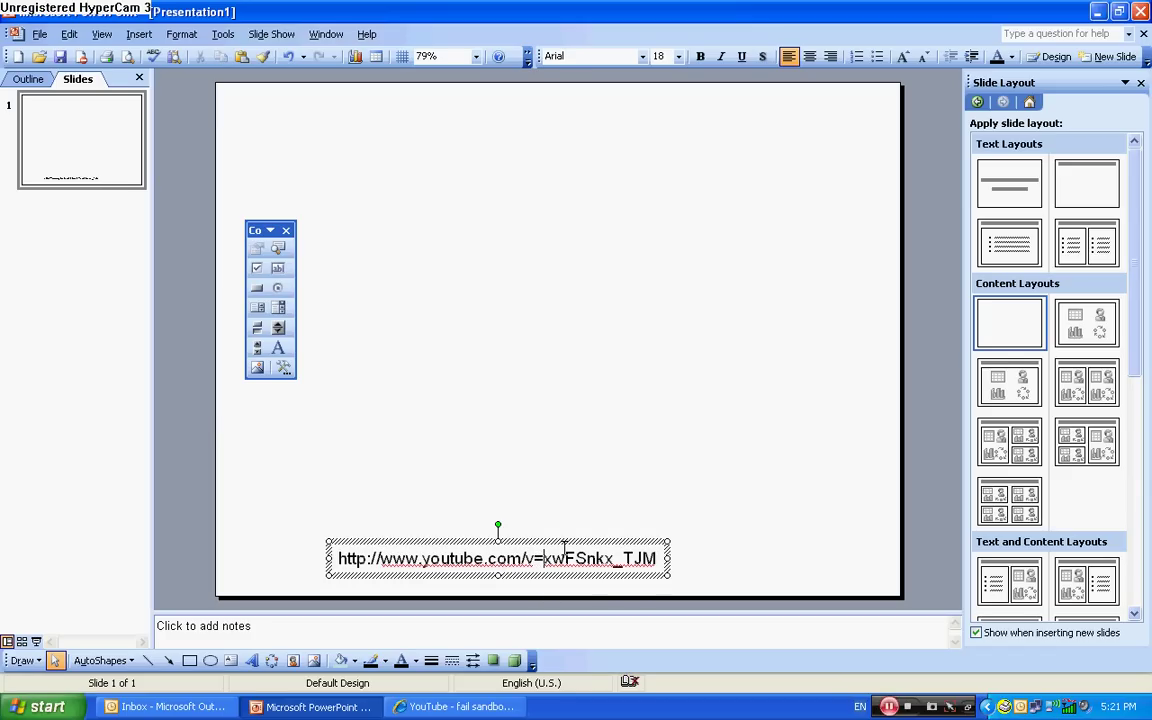
key(BackSpace)
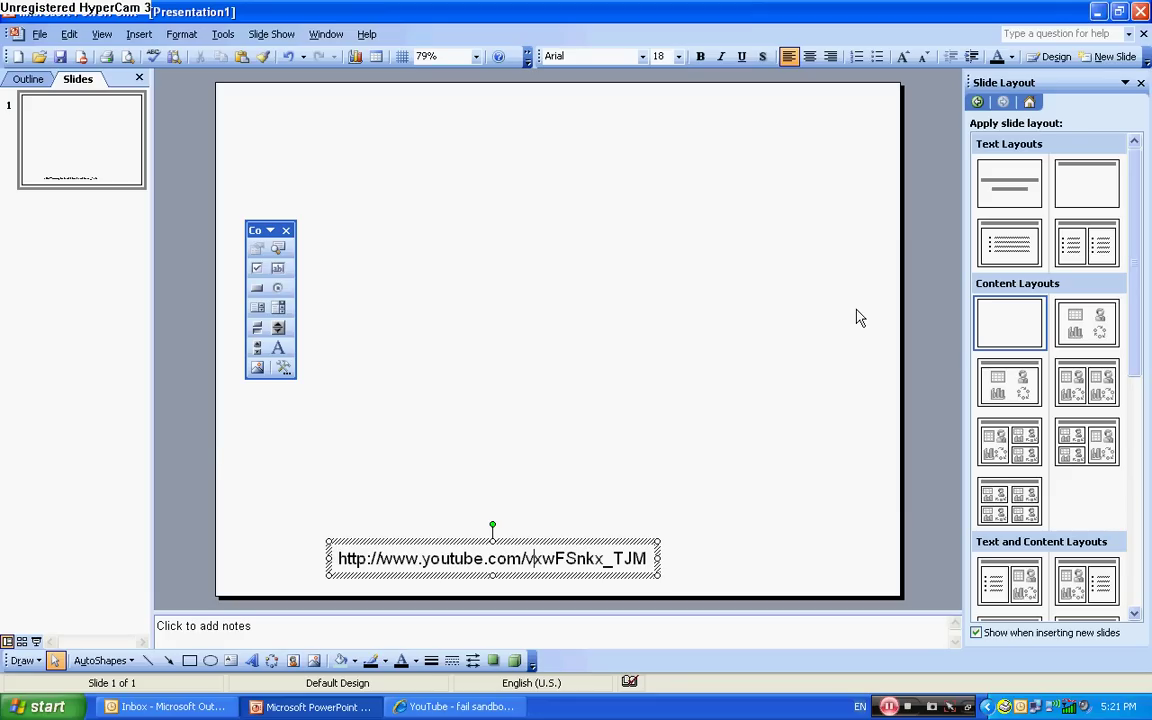
text(/)
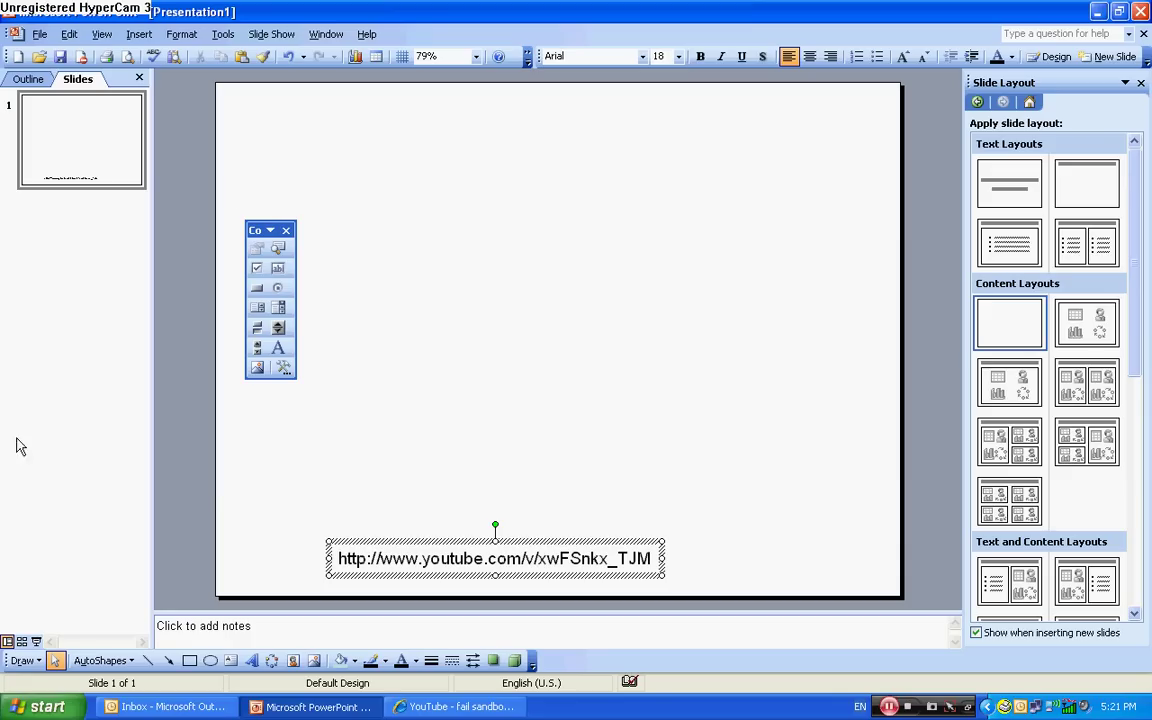
click(285, 230)
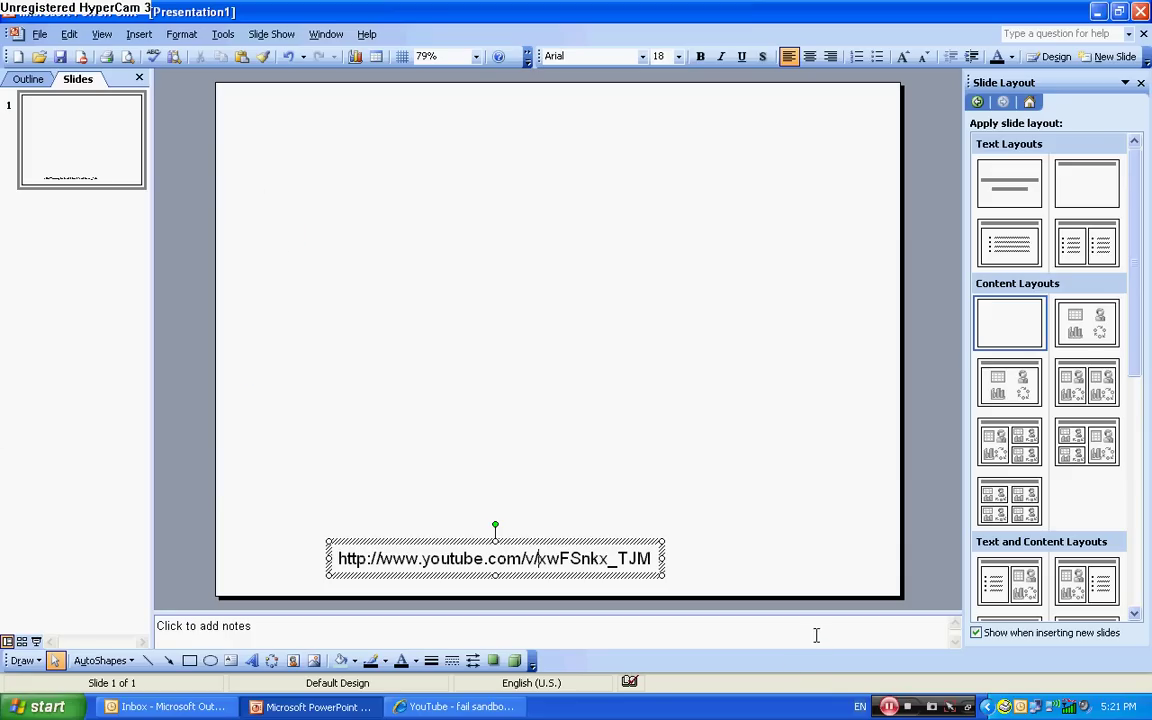
click(825, 435)
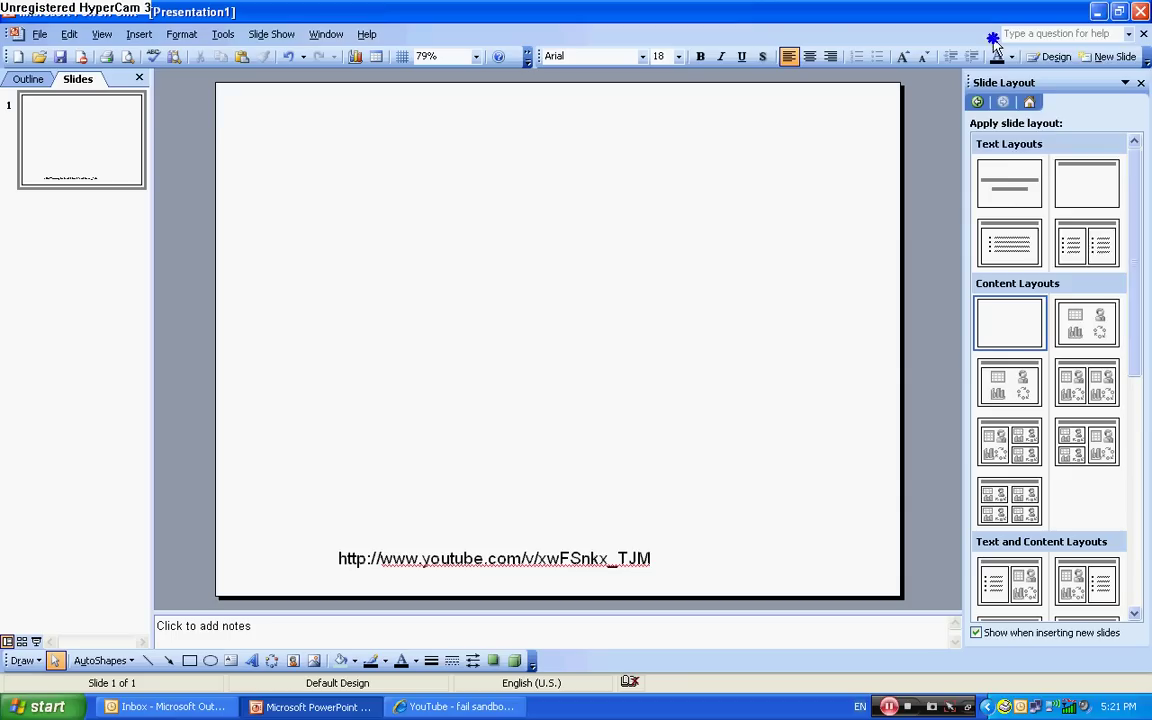
Insert a Shockwave Flash Object control about 533 wide and 437 high on the slide, roughly centred above the address text.
right_click(995, 42)
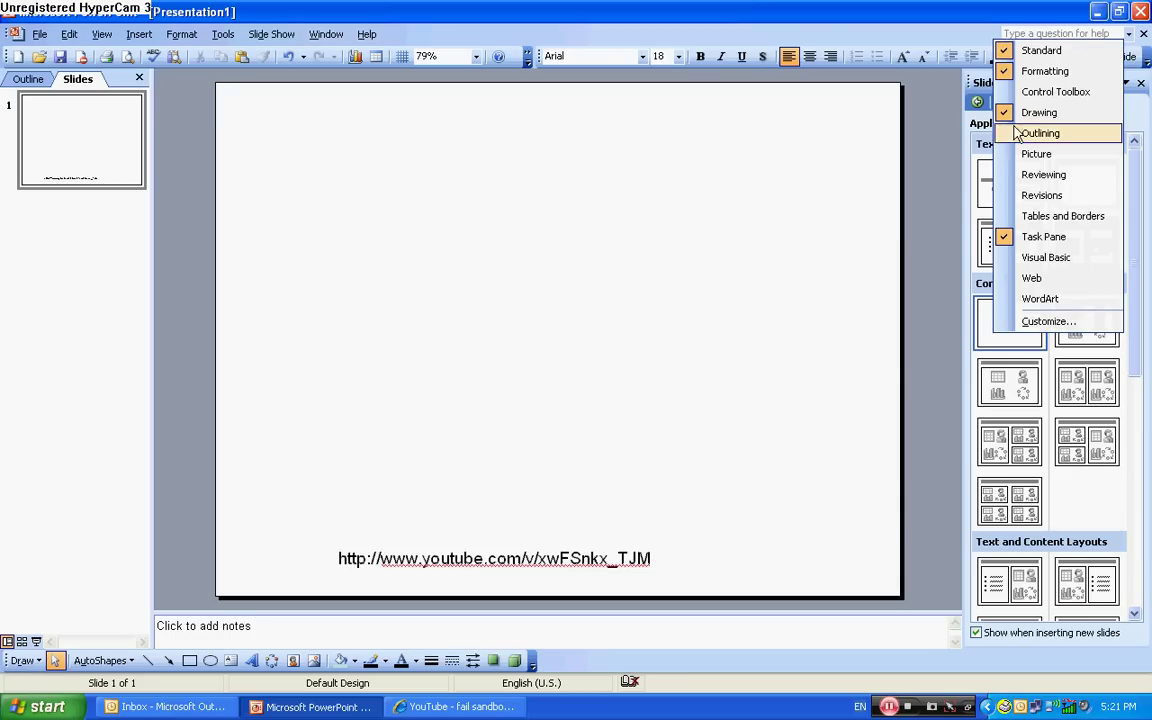
click(1040, 92)
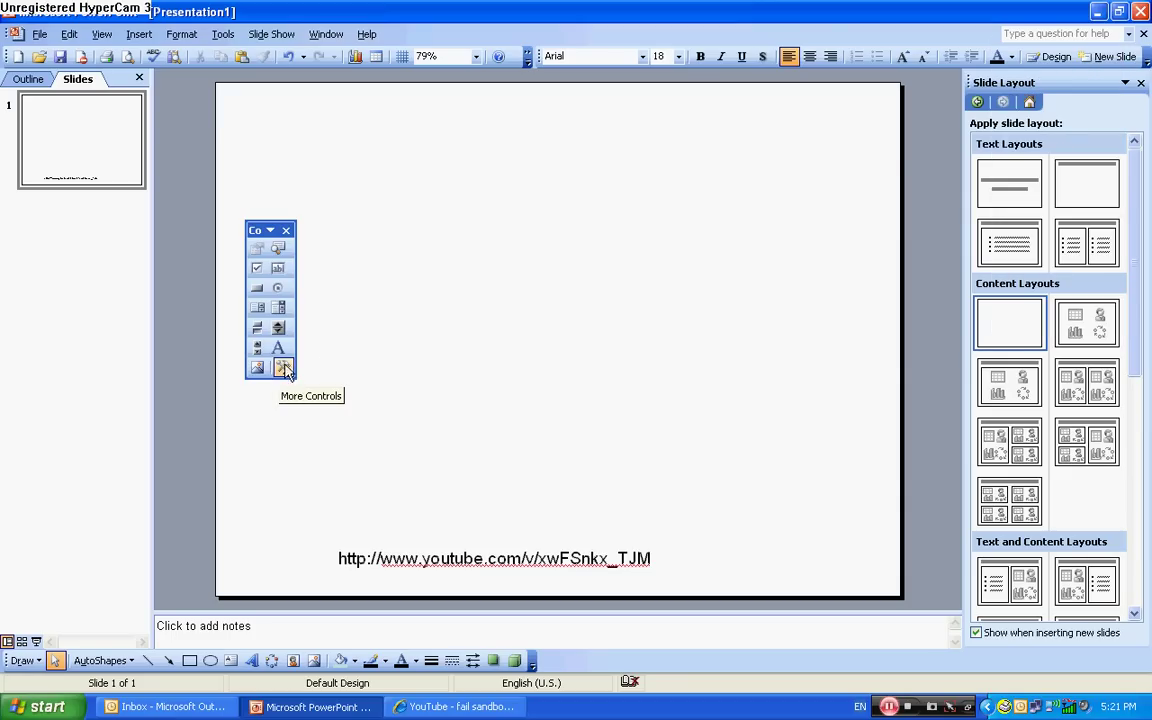
click(284, 368)
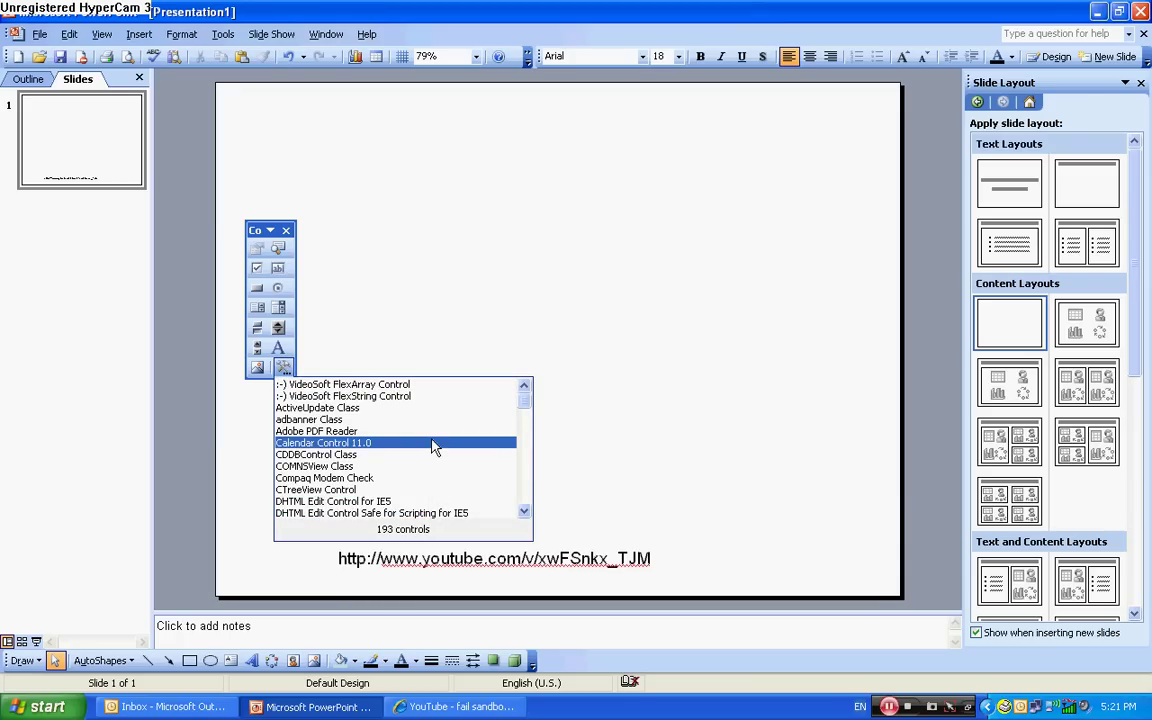
key(s)
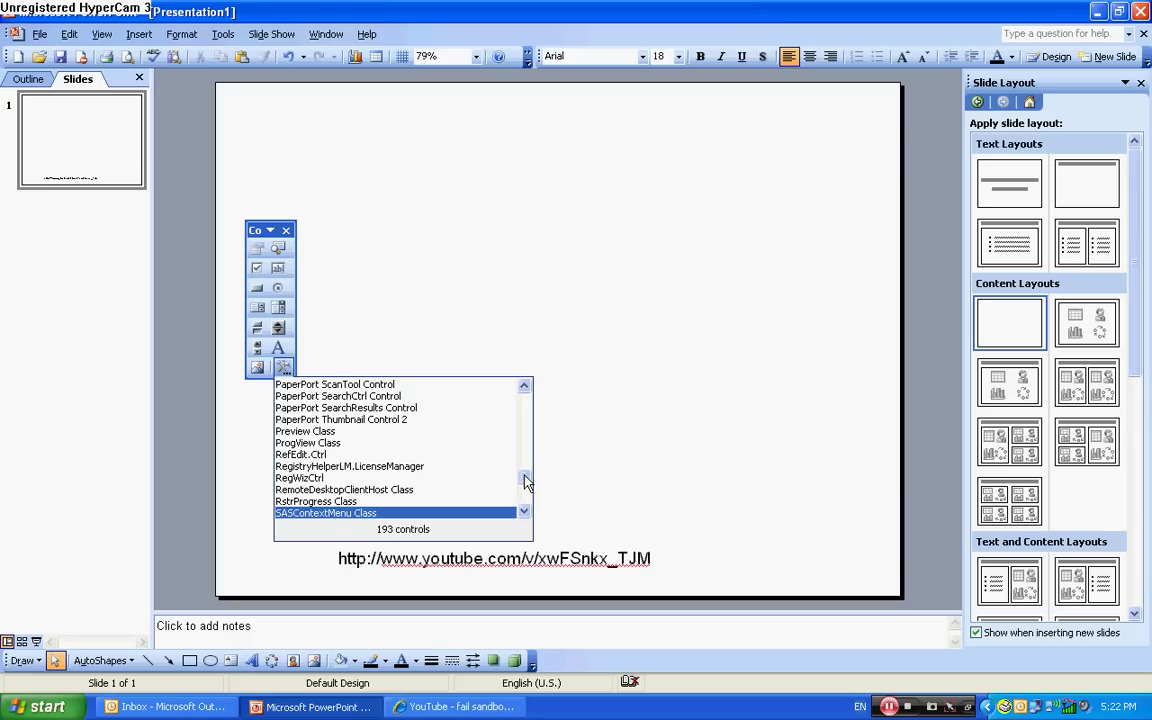
drag(524, 478, 525, 483)
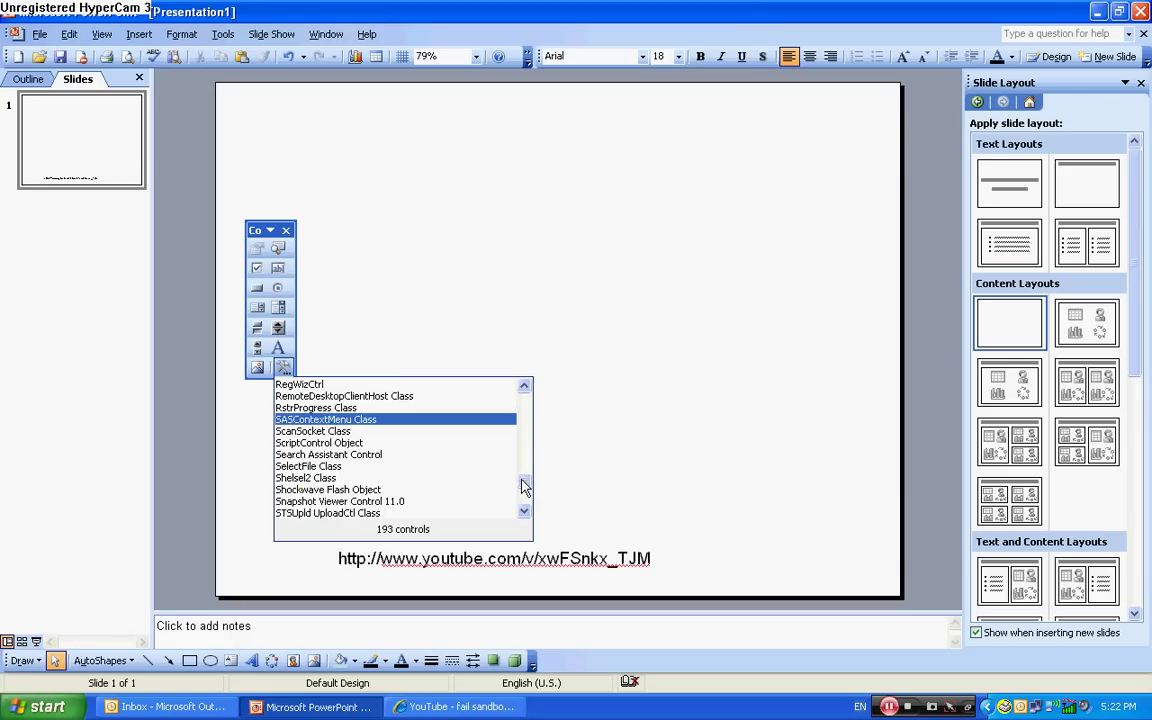
click(411, 490)
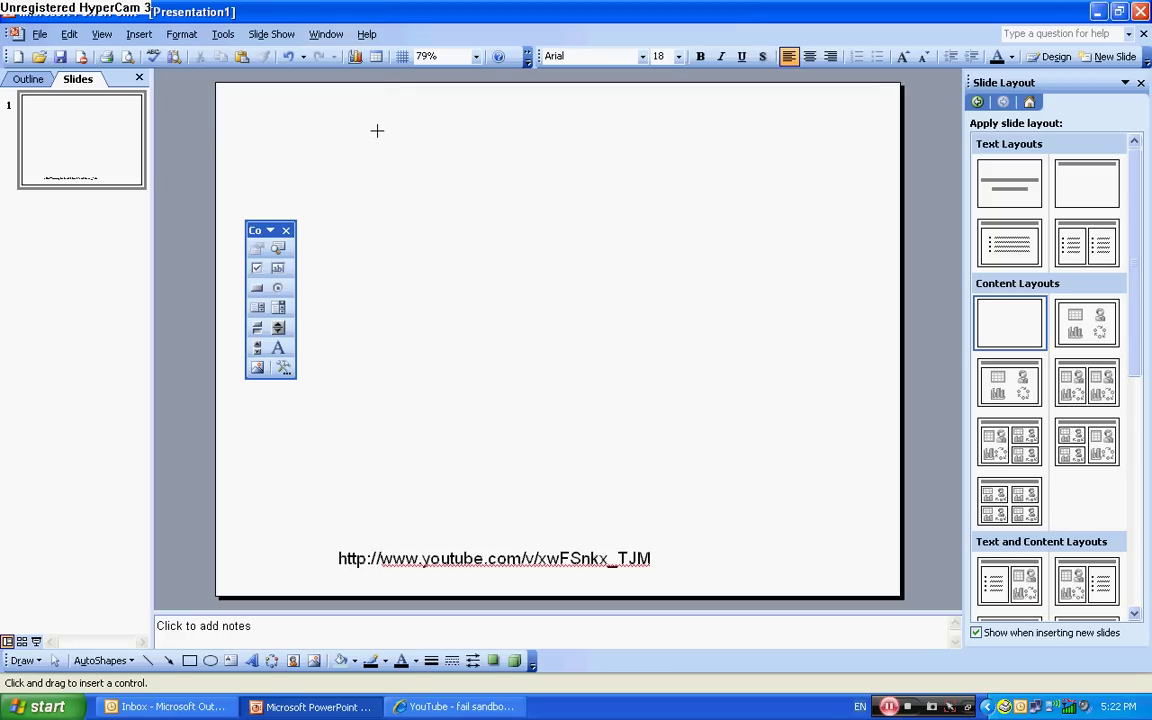
drag(376, 119, 881, 533)
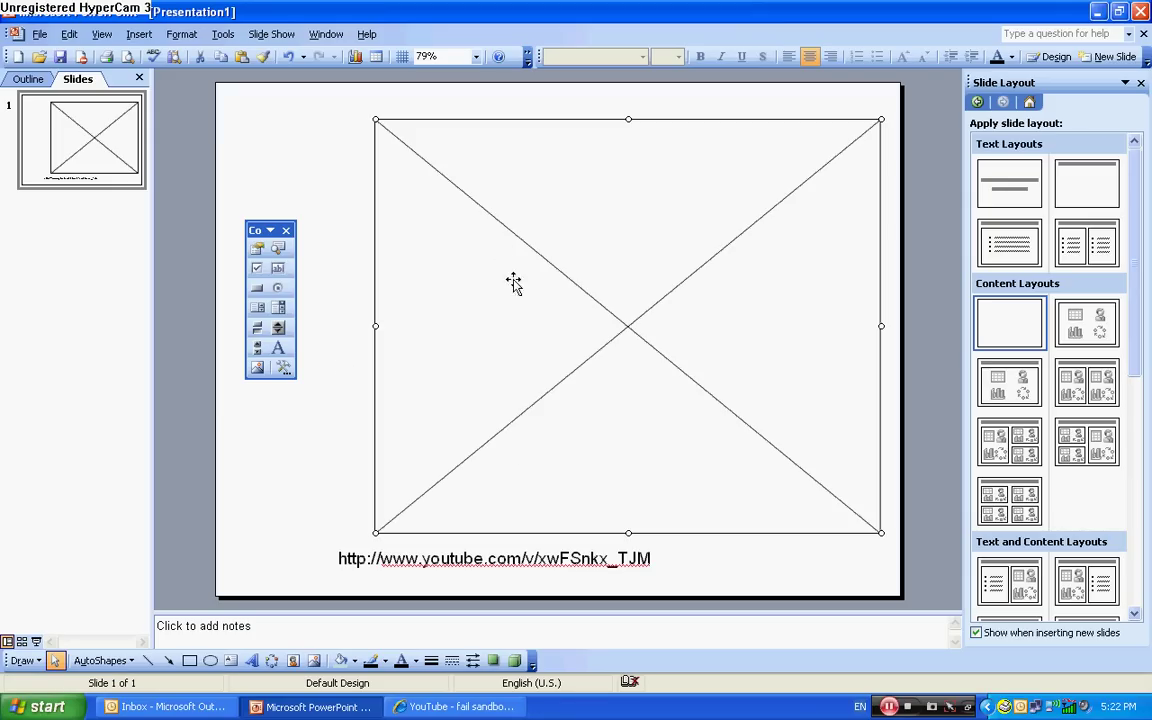
drag(591, 250, 527, 262)
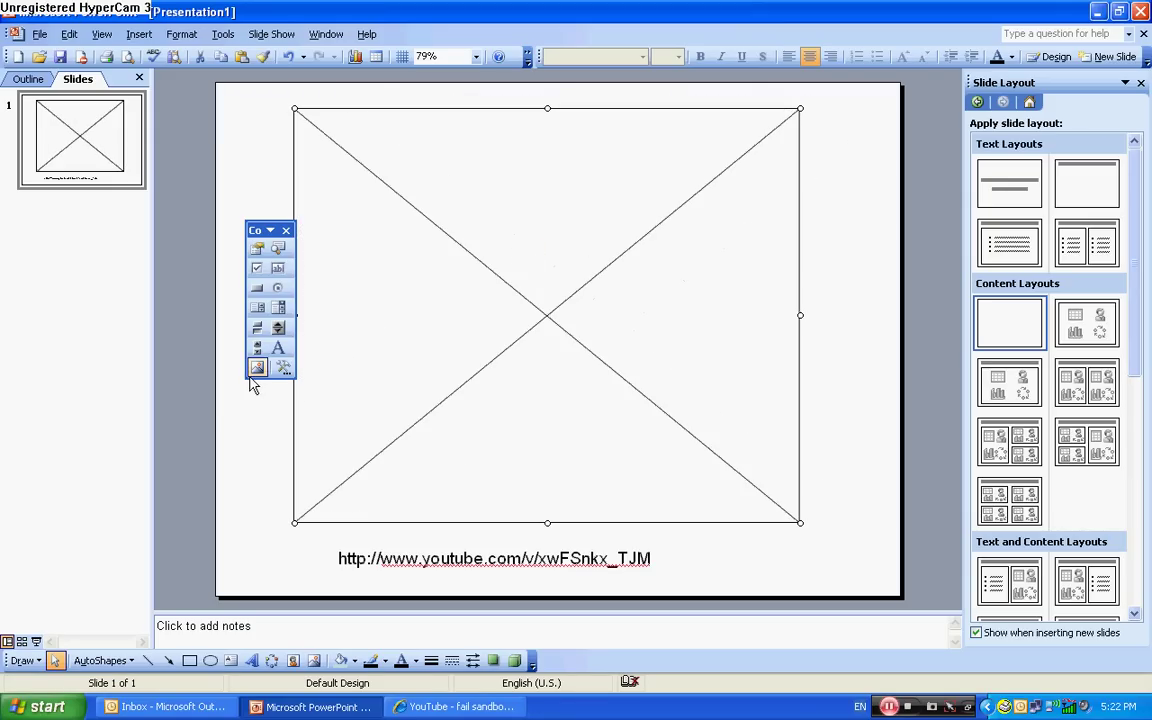
Open the Flash control's properties and copy the complete web address from the slide's text box.
right_click(539, 449)
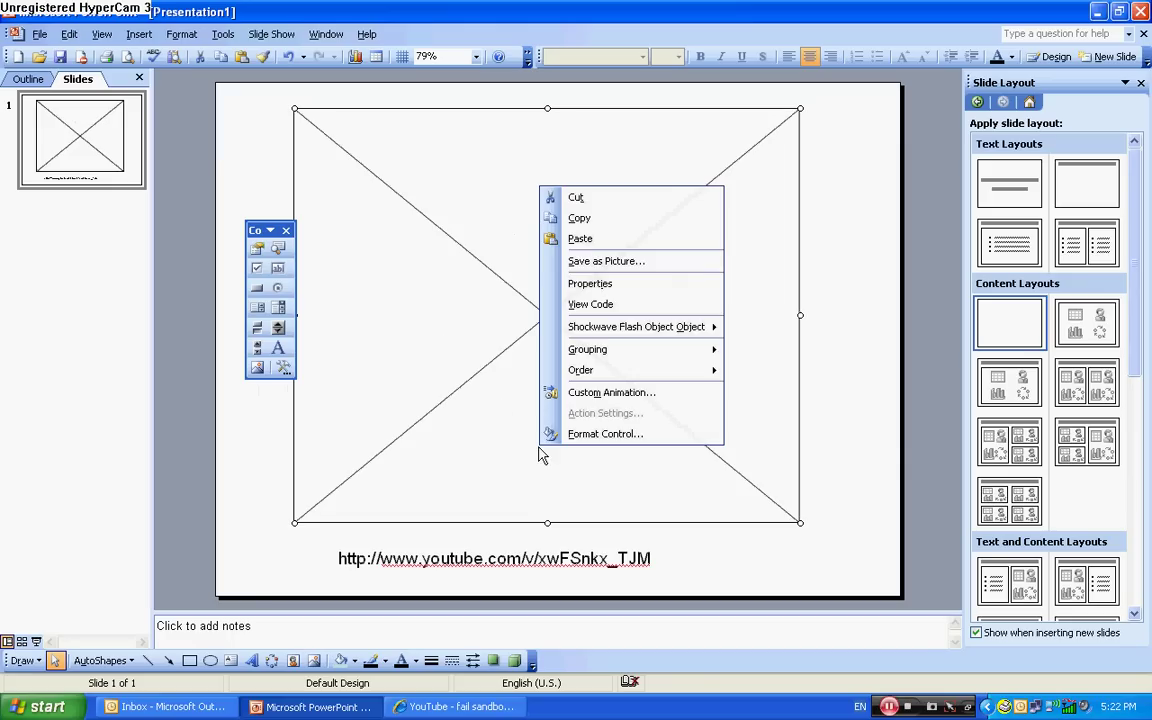
click(642, 285)
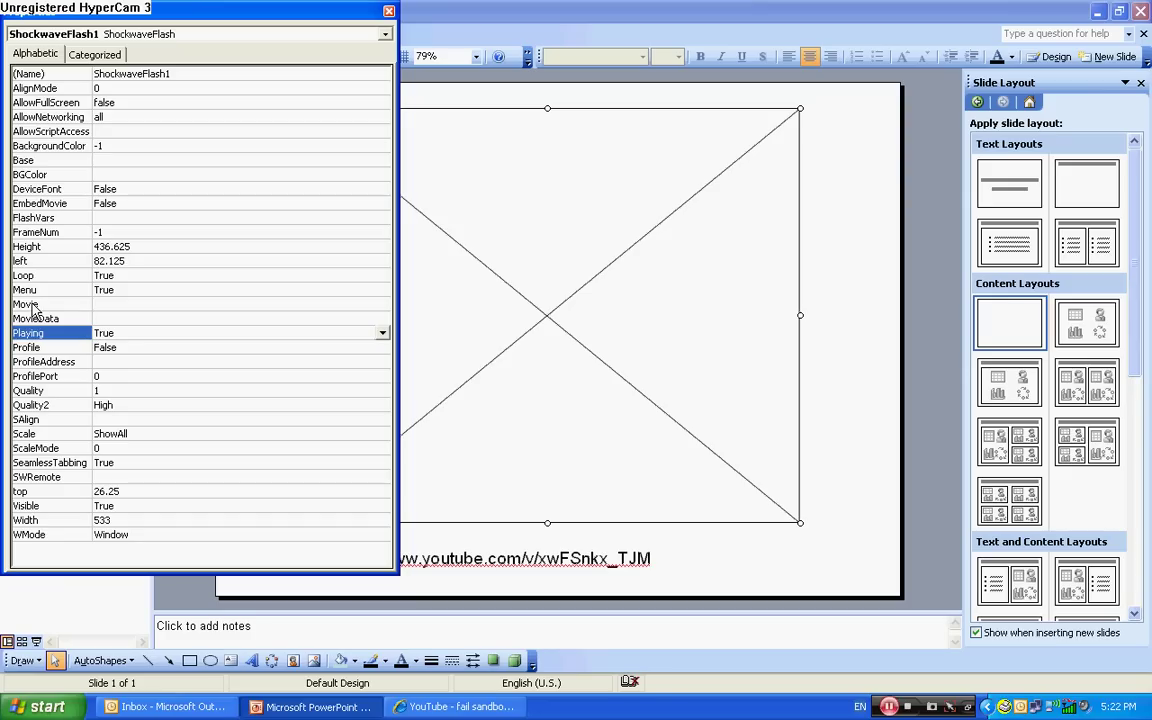
click(99, 304)
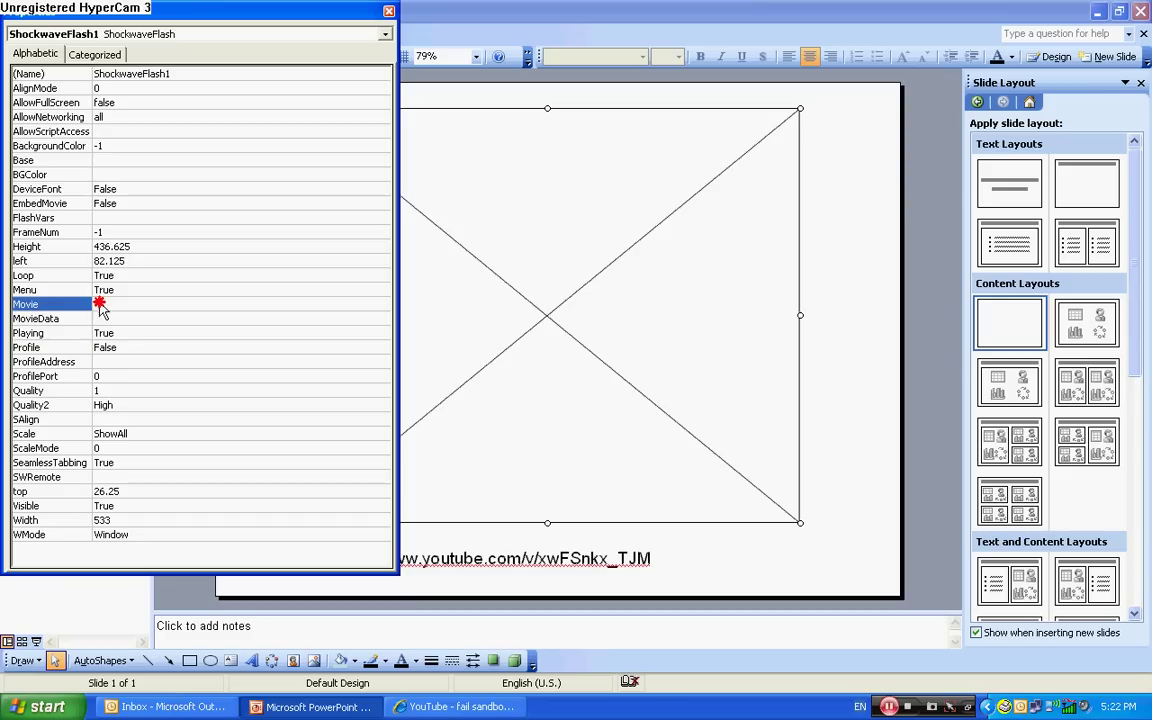
click(650, 557)
drag(650, 557, 236, 566)
key(ctrl+c)
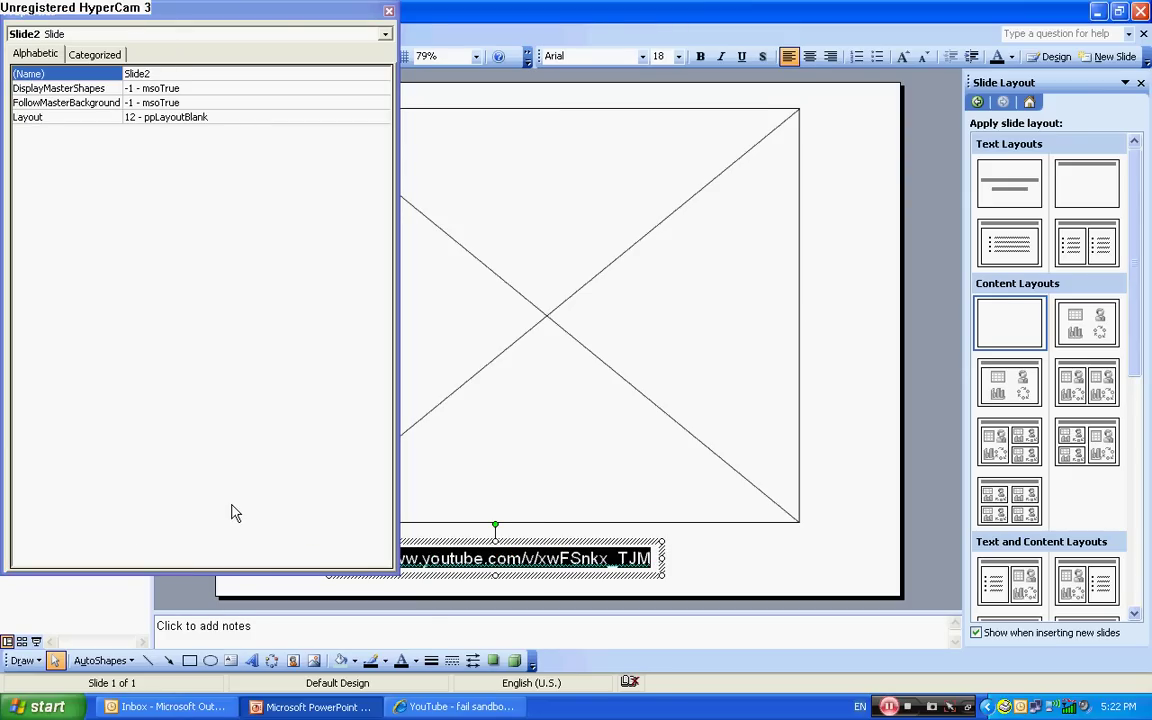
click(75, 56)
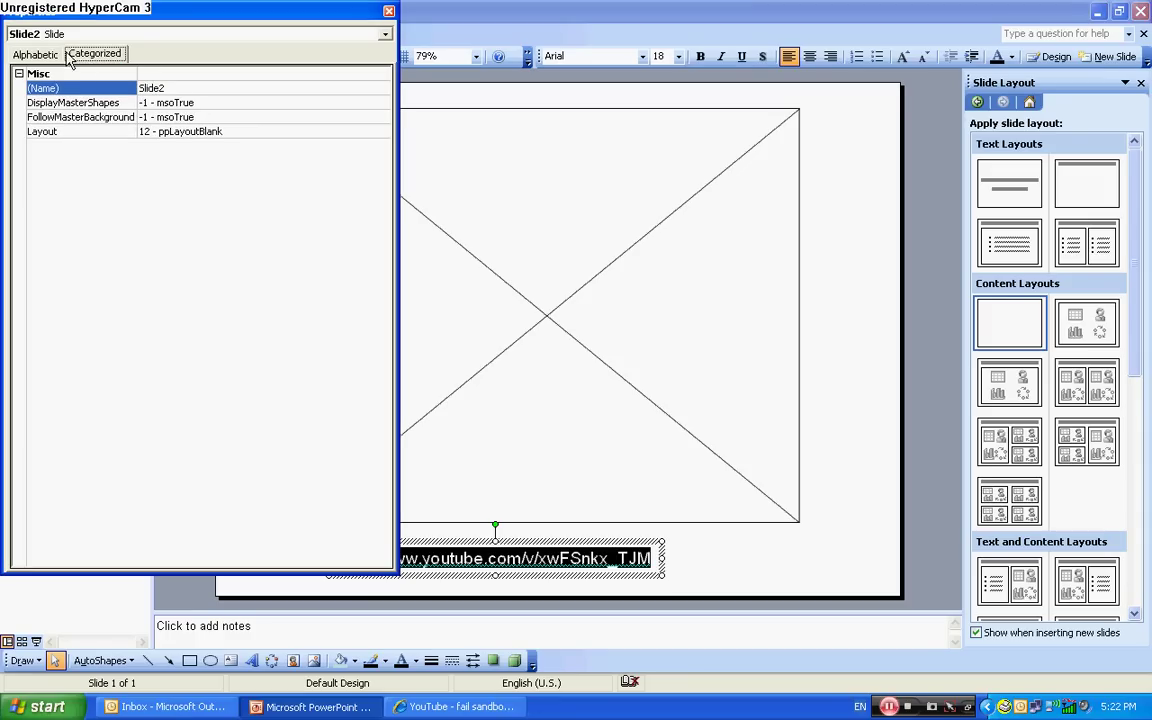
click(36, 55)
click(385, 34)
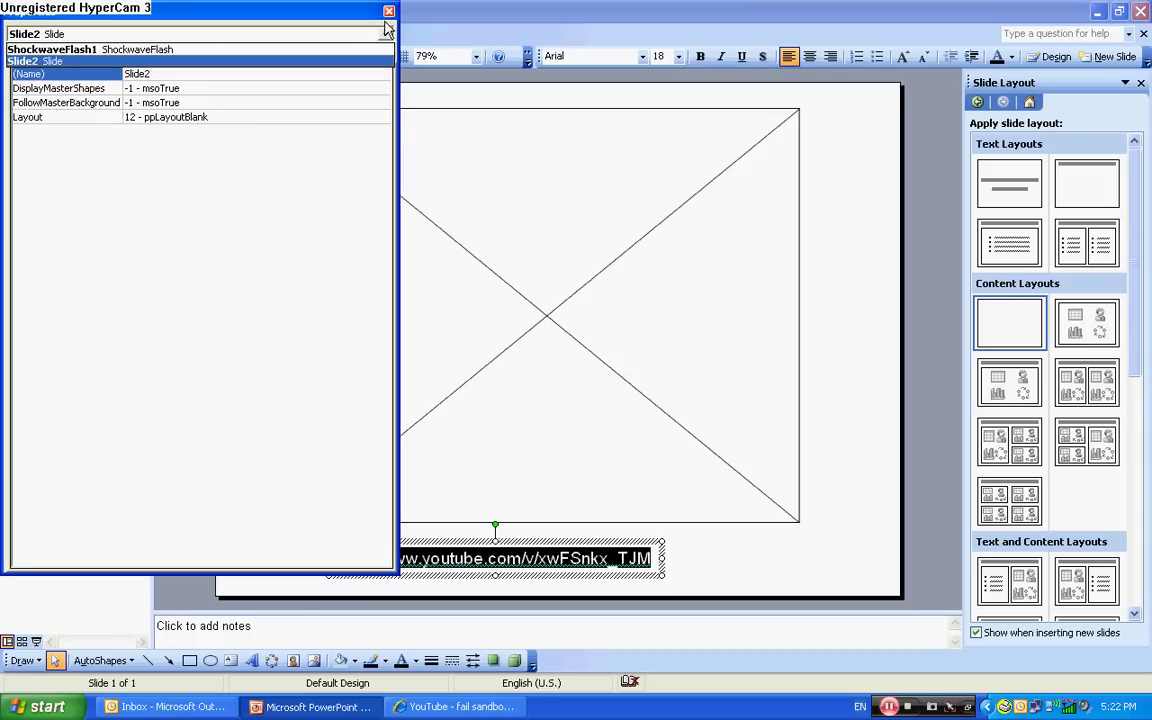
click(150, 49)
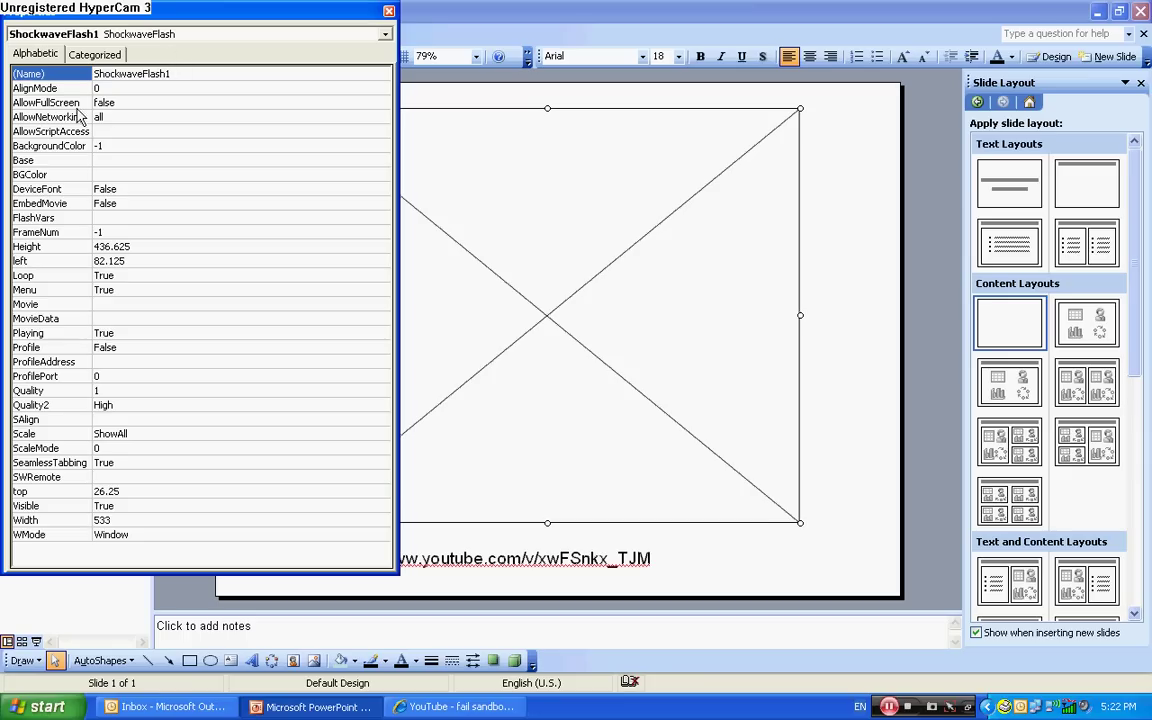
click(97, 304)
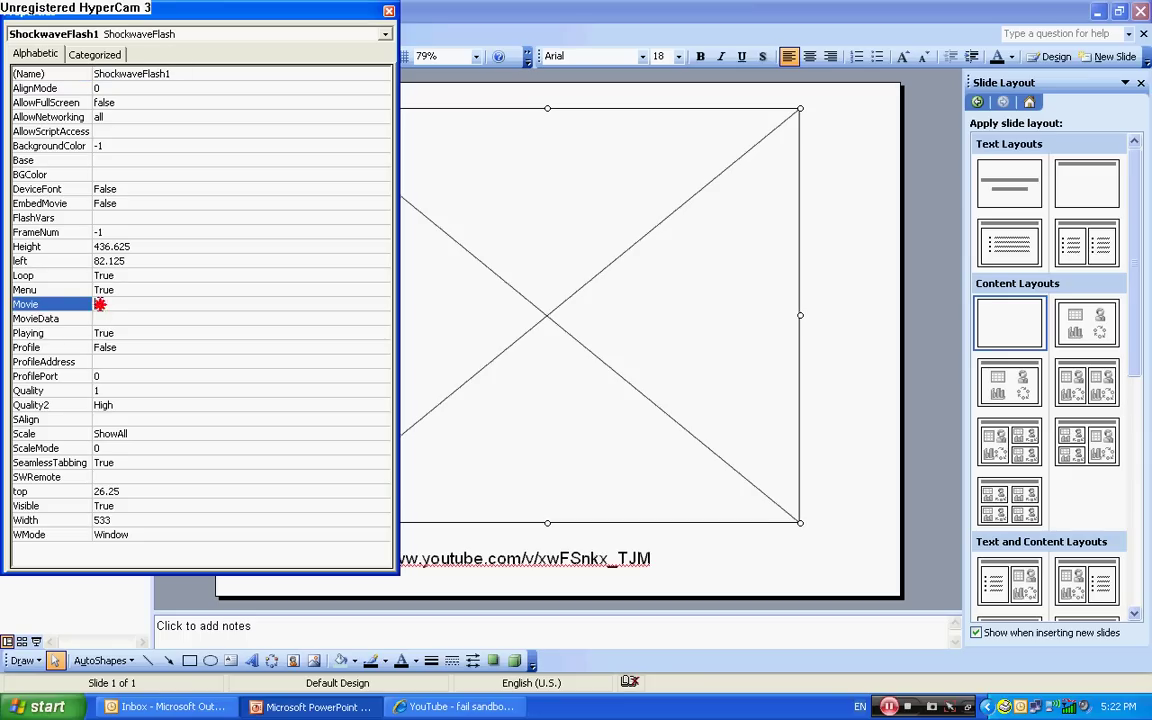
key(ctrl+v)
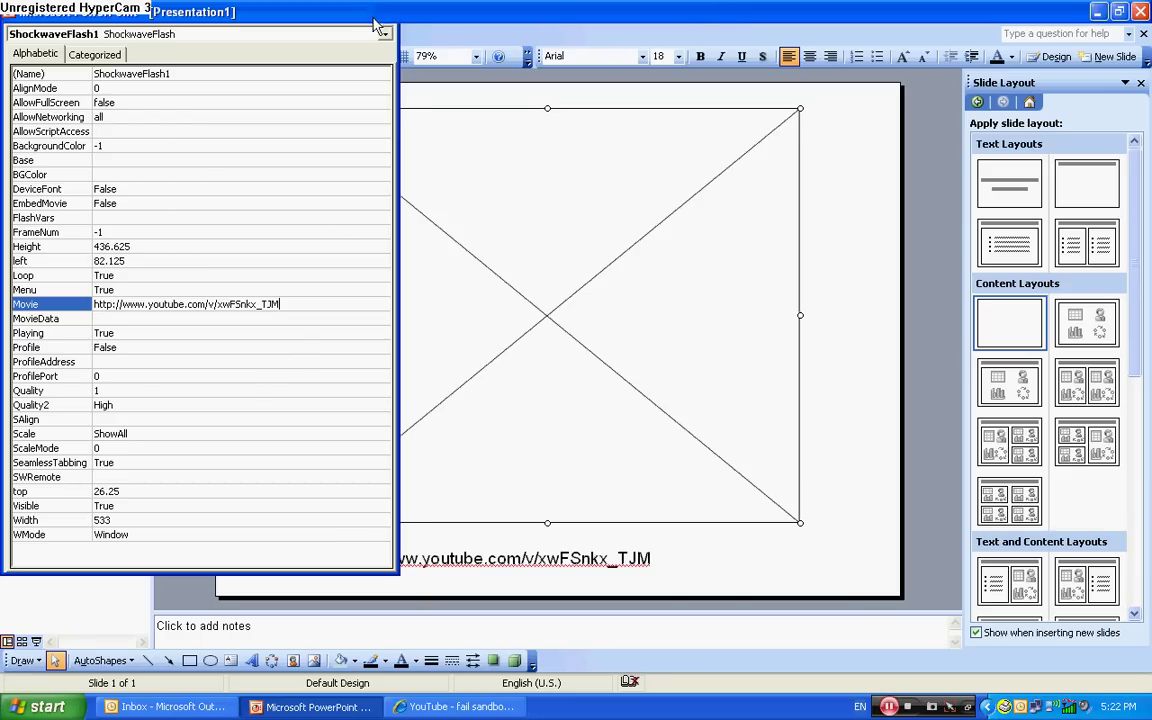
click(389, 12)
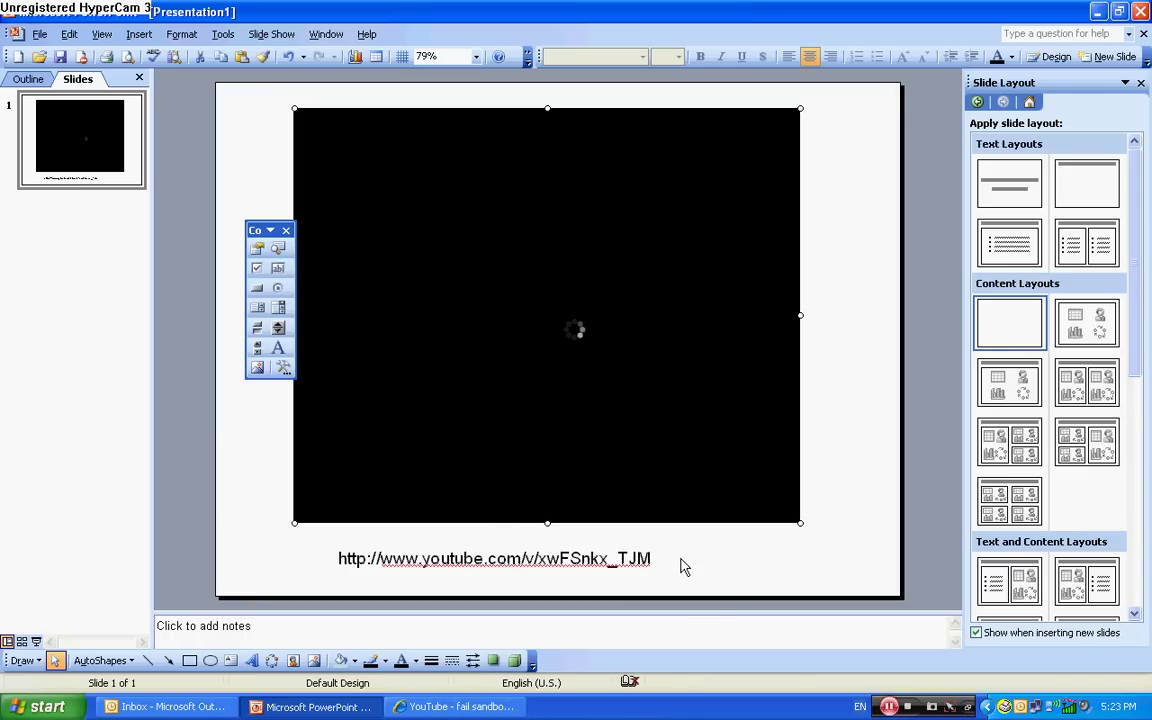
Delete the web address text below the Flash control and deselect its text box.
click(656, 560)
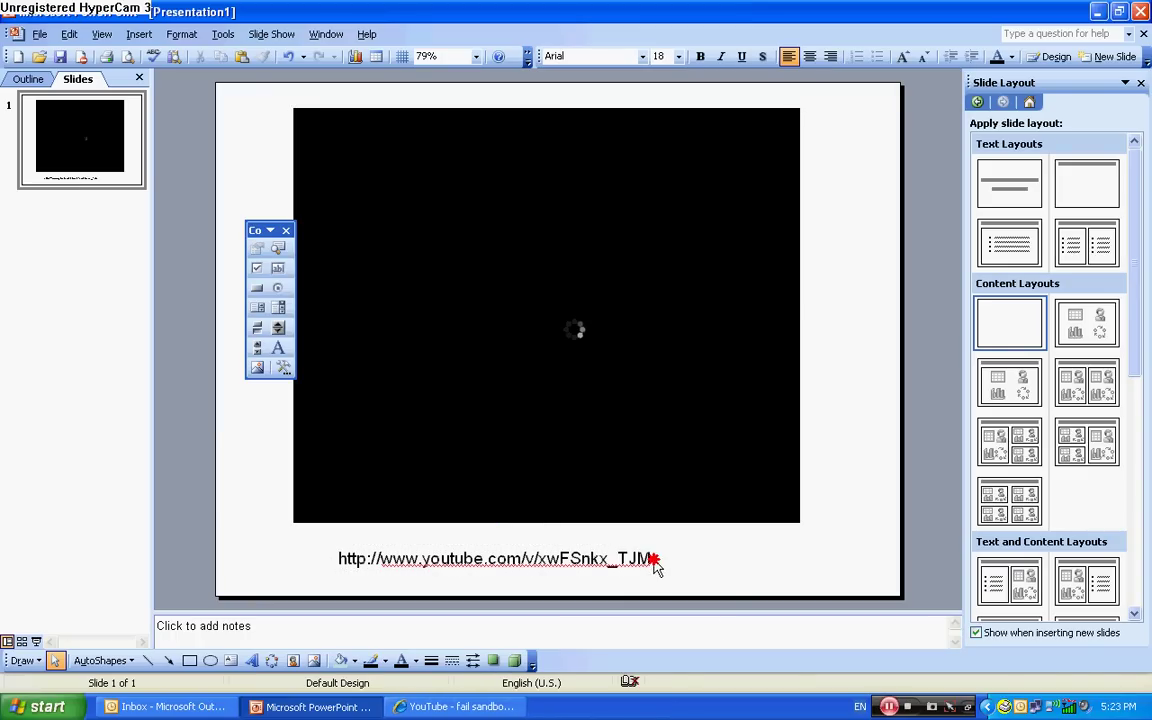
click(548, 560)
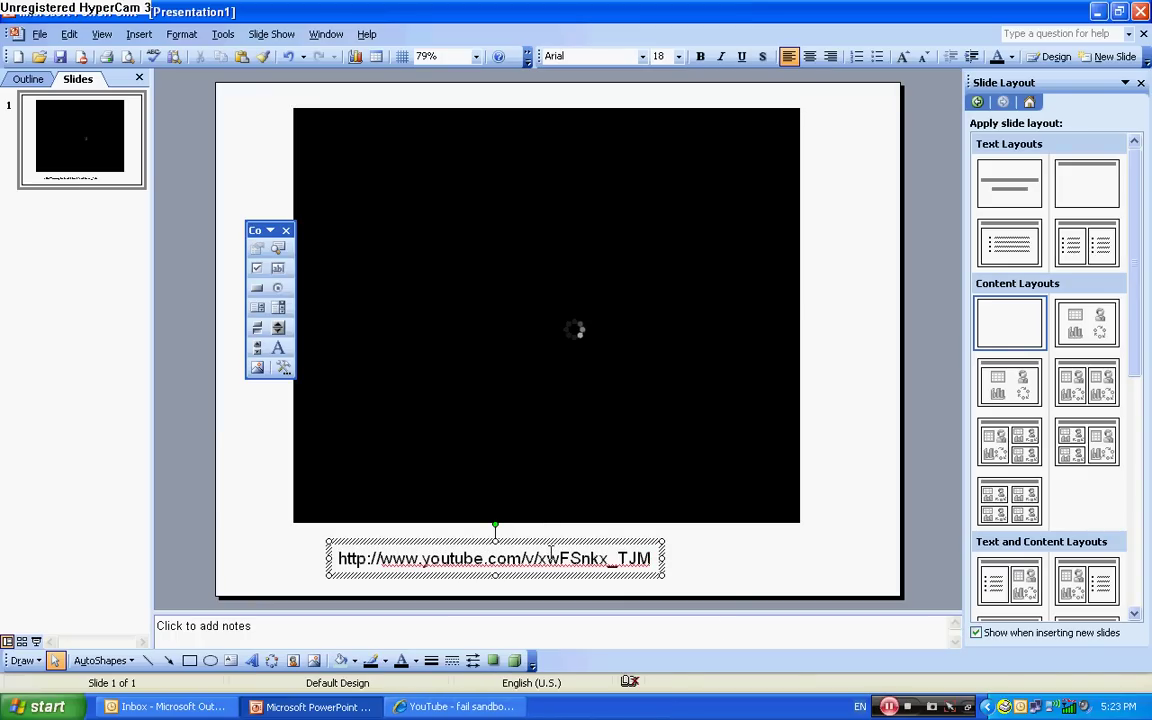
drag(648, 556, 365, 556)
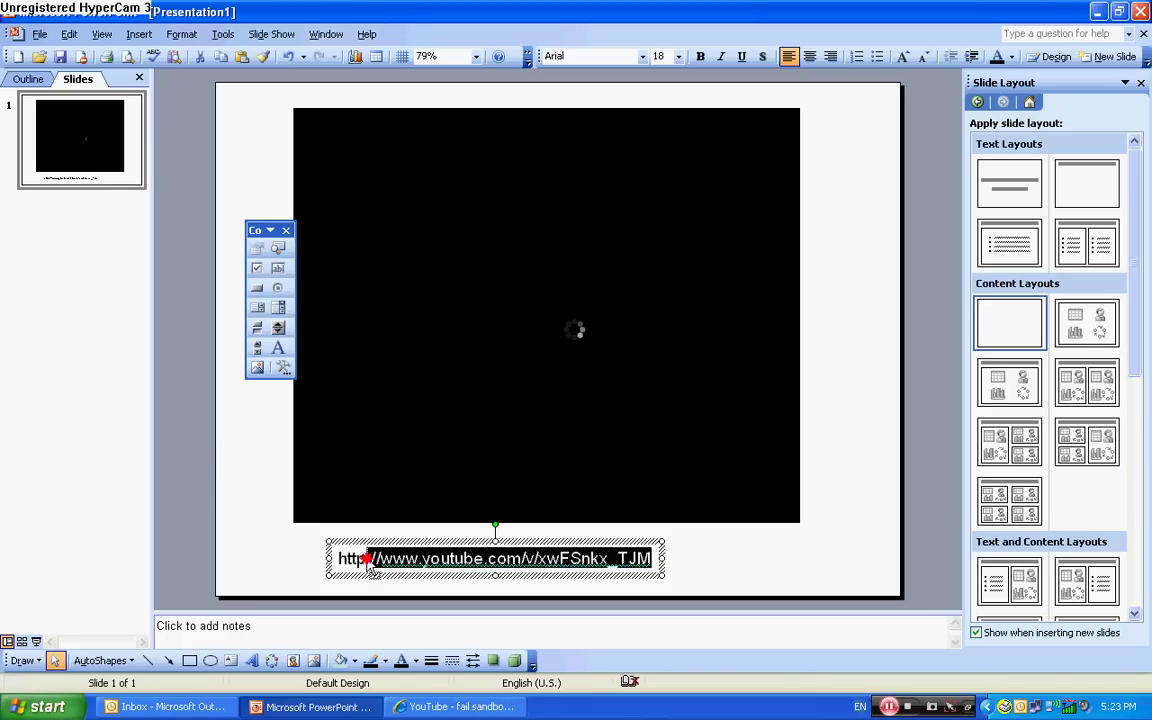
click(365, 556)
key(BackSpace)
drag(641, 558, 338, 556)
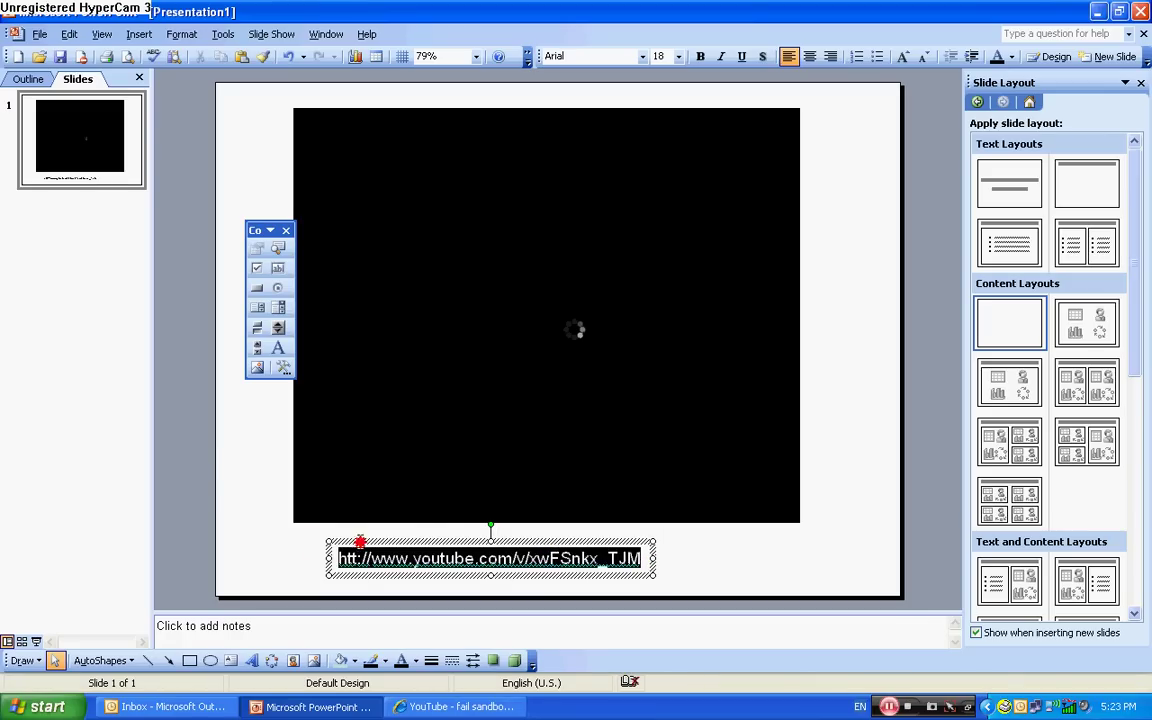
key(BackSpace)
click(496, 588)
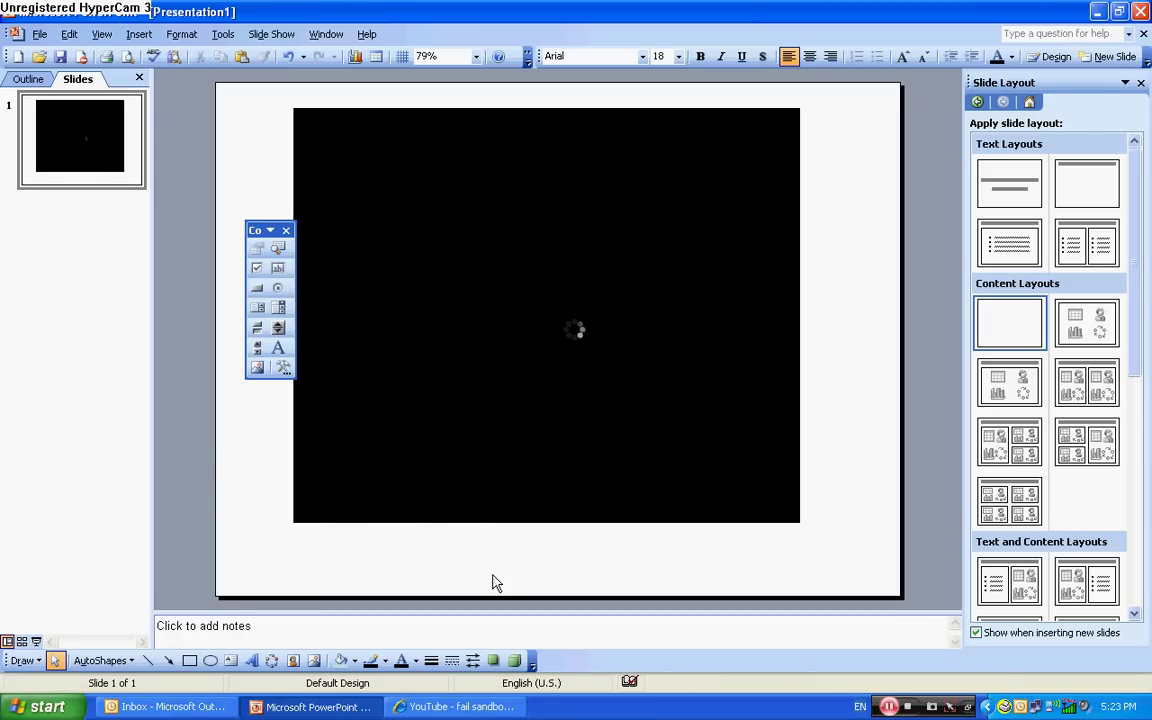